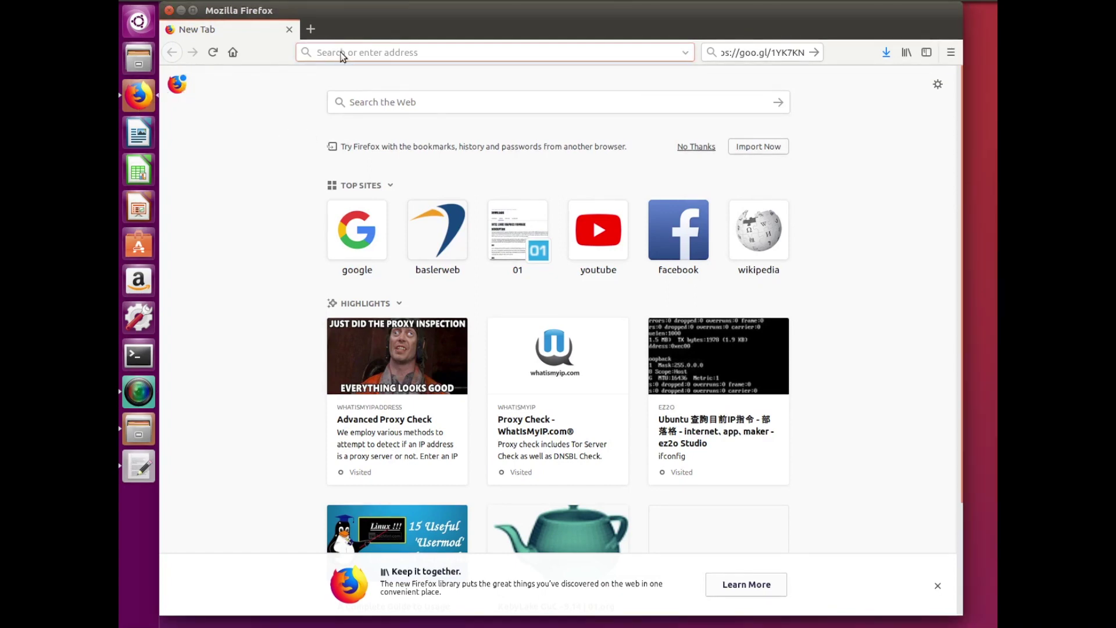
Step: Load the Basler pylon downloads page from the pasted goo.gl short link
{"action": "right_click", "coordinate": [340, 53]}
{"action": "left_click", "coordinate": [373, 109]}
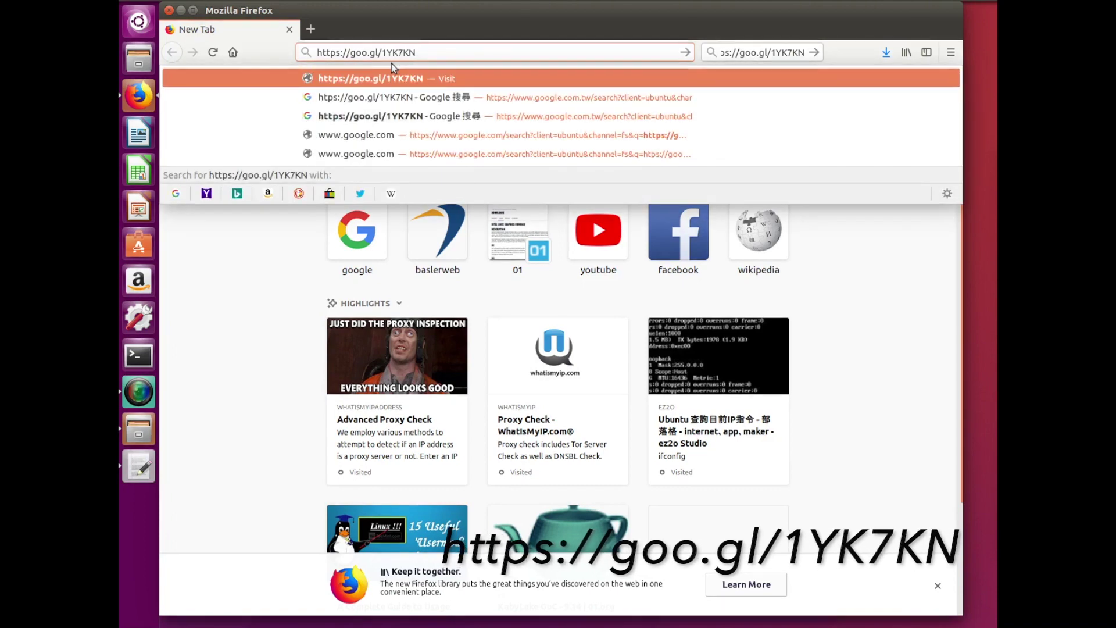
{"action": "key", "text": "Return"}
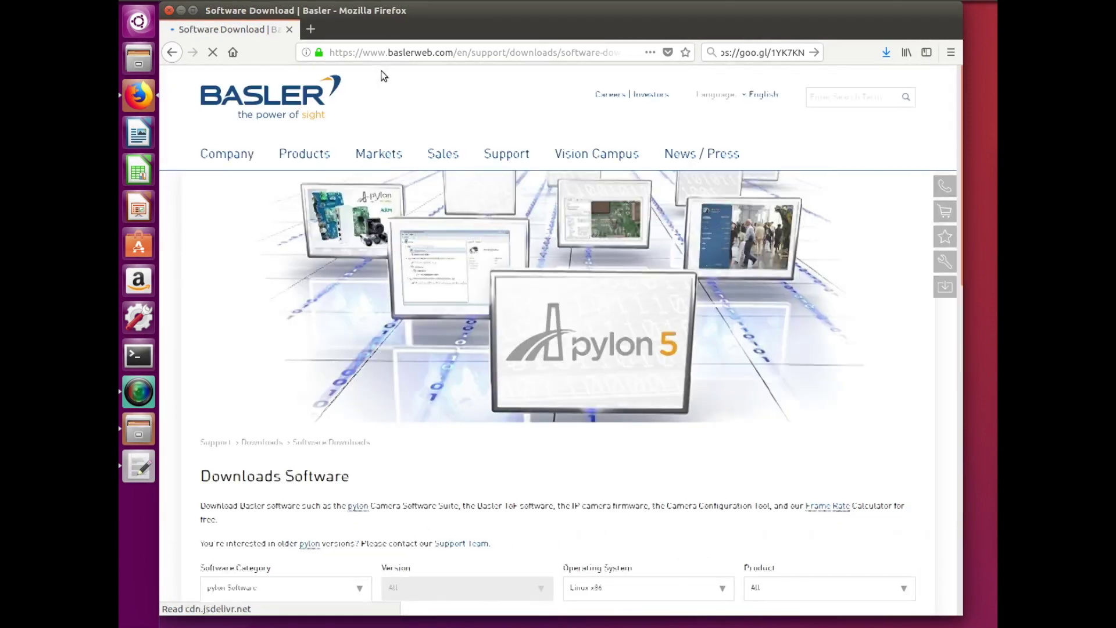
{"action": "scroll", "coordinate": [484, 409], "scroll_direction": "down", "scroll_amount": 5}
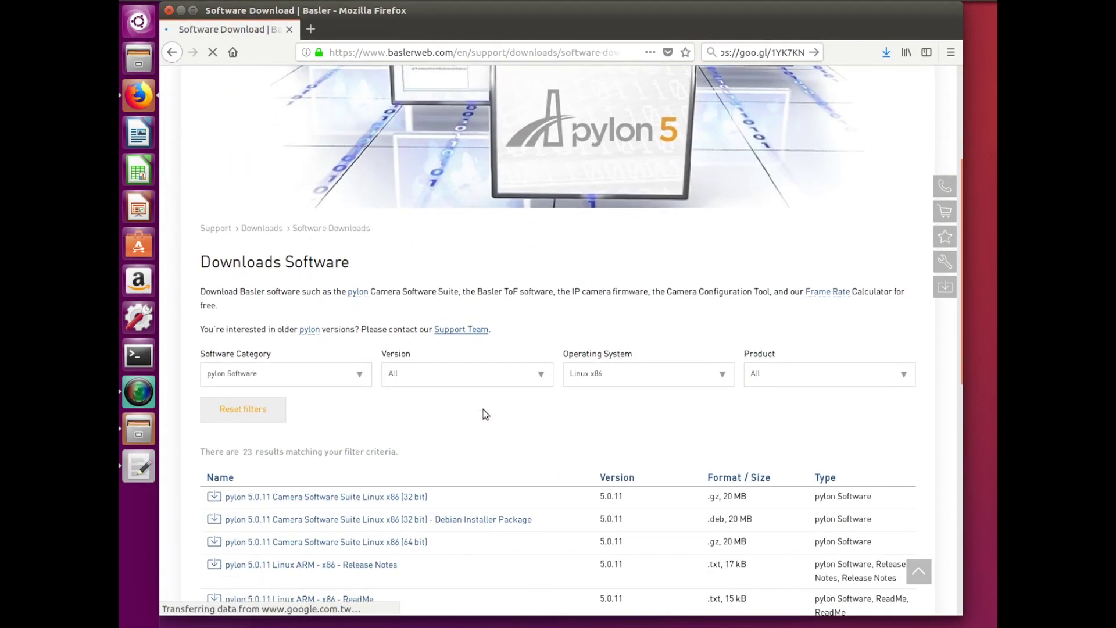
{"action": "scroll", "coordinate": [329, 373], "scroll_direction": "down", "scroll_amount": 2}
{"action": "scroll", "coordinate": [341, 374], "scroll_direction": "down", "scroll_amount": 1}
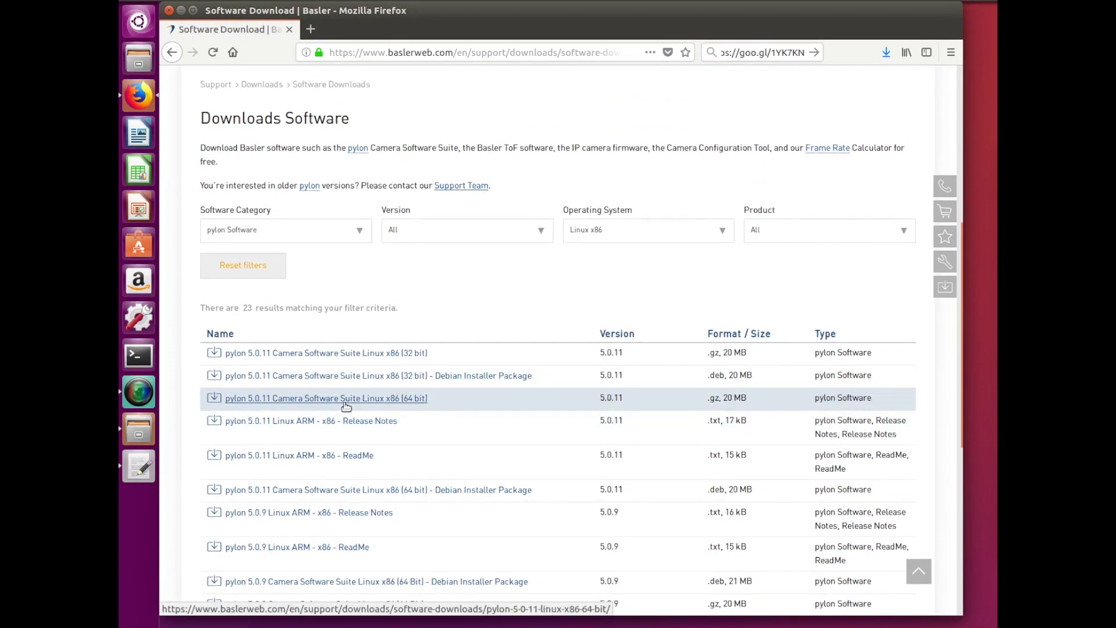
Step: Download the pylon 5.0.11 Camera Software Suite Linux x86 (64 bit), then close Firefox
{"action": "left_click", "coordinate": [345, 404]}
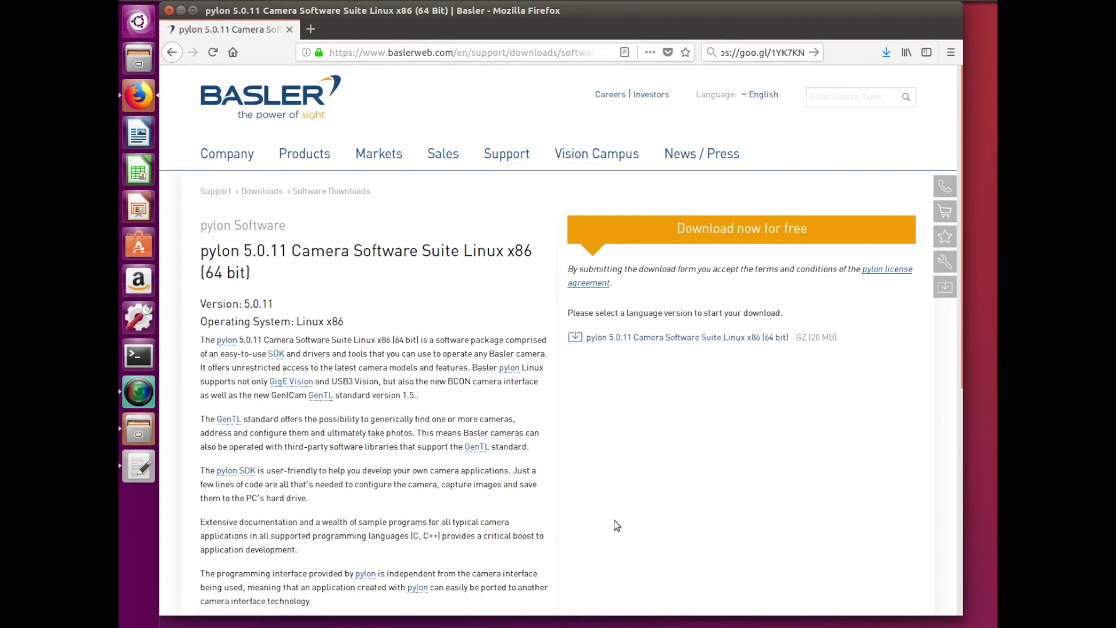
{"action": "left_click", "coordinate": [723, 339]}
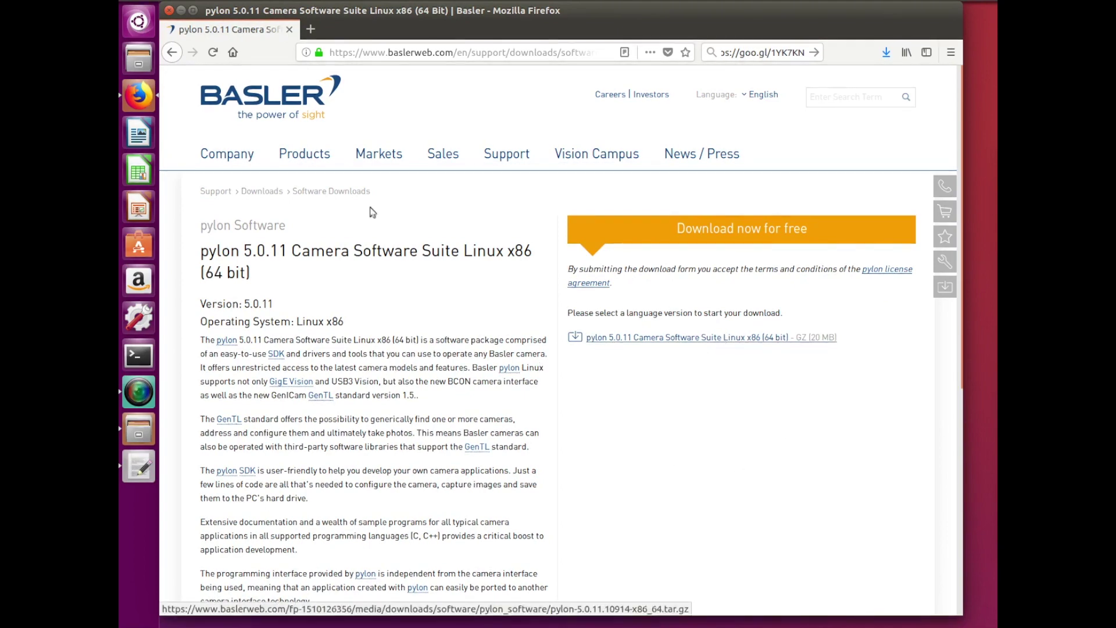
{"action": "left_click", "coordinate": [170, 11]}
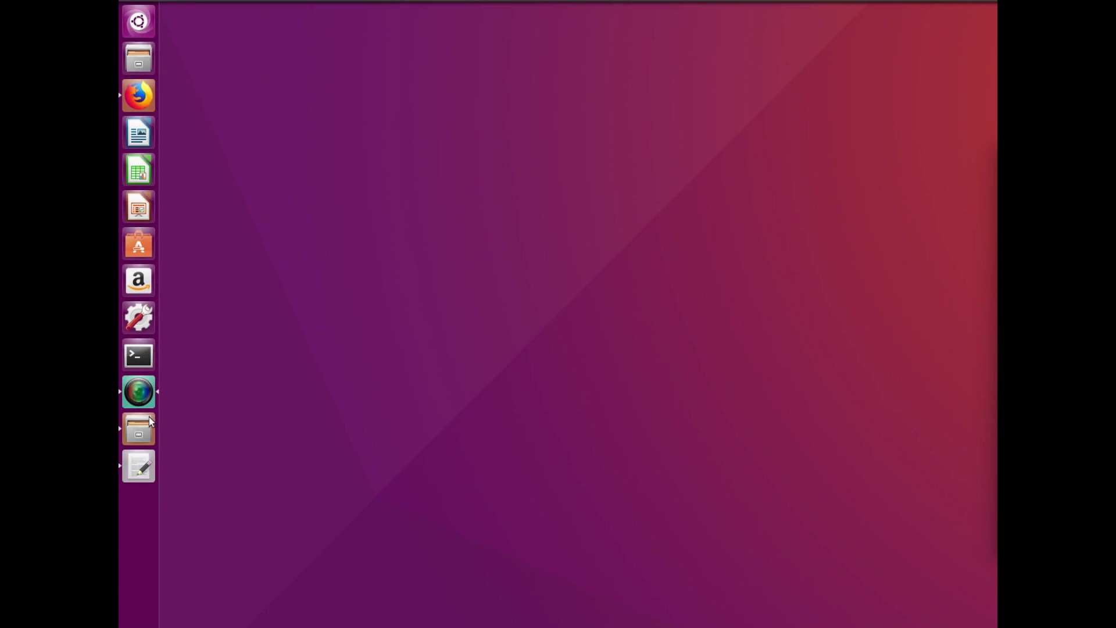
Step: Browse Files into Downloads/pylon-5.0.11.10914-x86_64, showing Samples, INSTALL, README and setup-usb.sh
{"action": "left_click", "coordinate": [149, 417]}
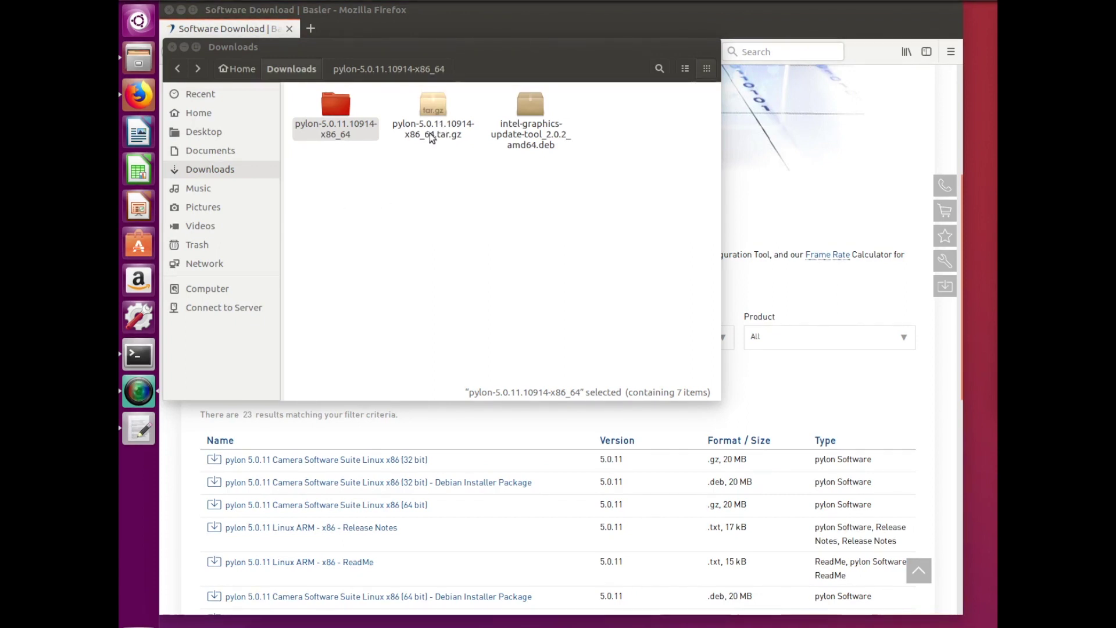
{"action": "right_click", "coordinate": [424, 111]}
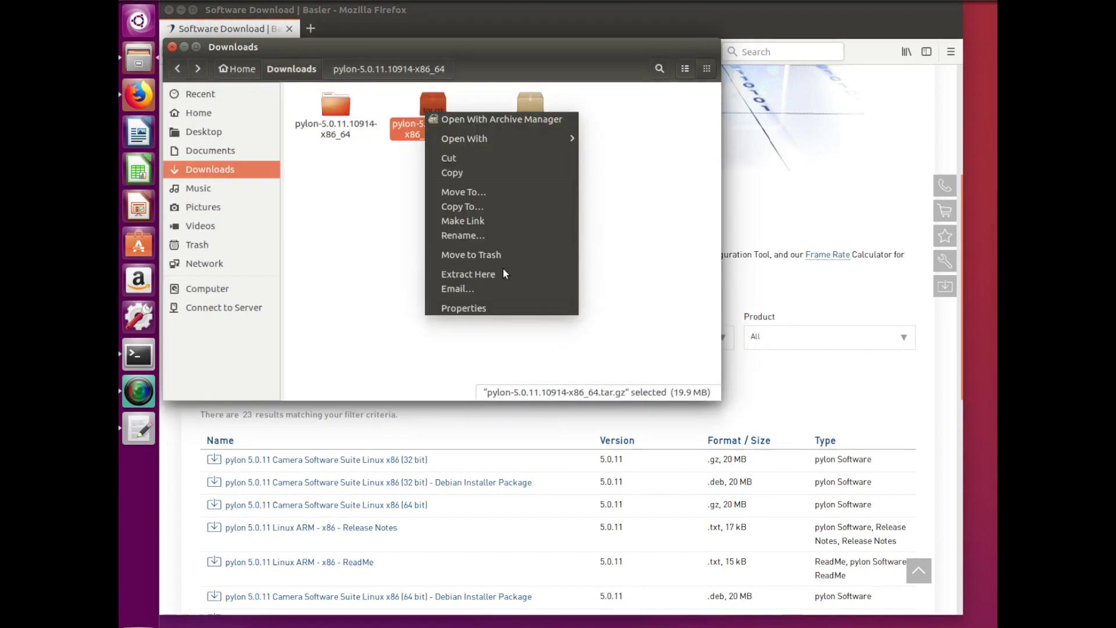
{"action": "left_click", "coordinate": [341, 103]}
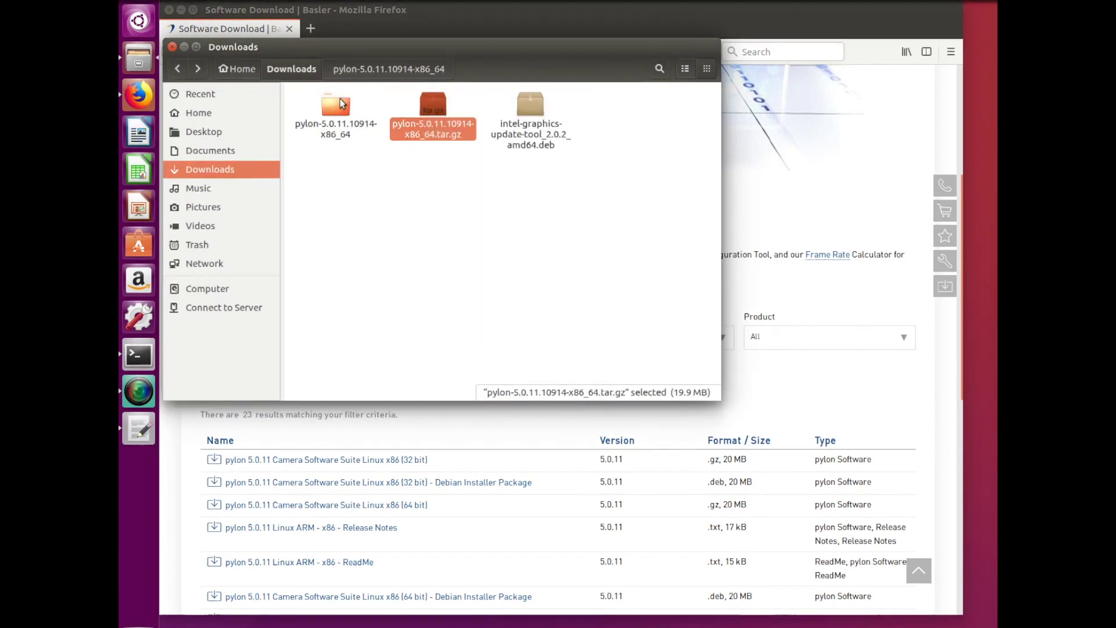
{"action": "double_click", "coordinate": [340, 131]}
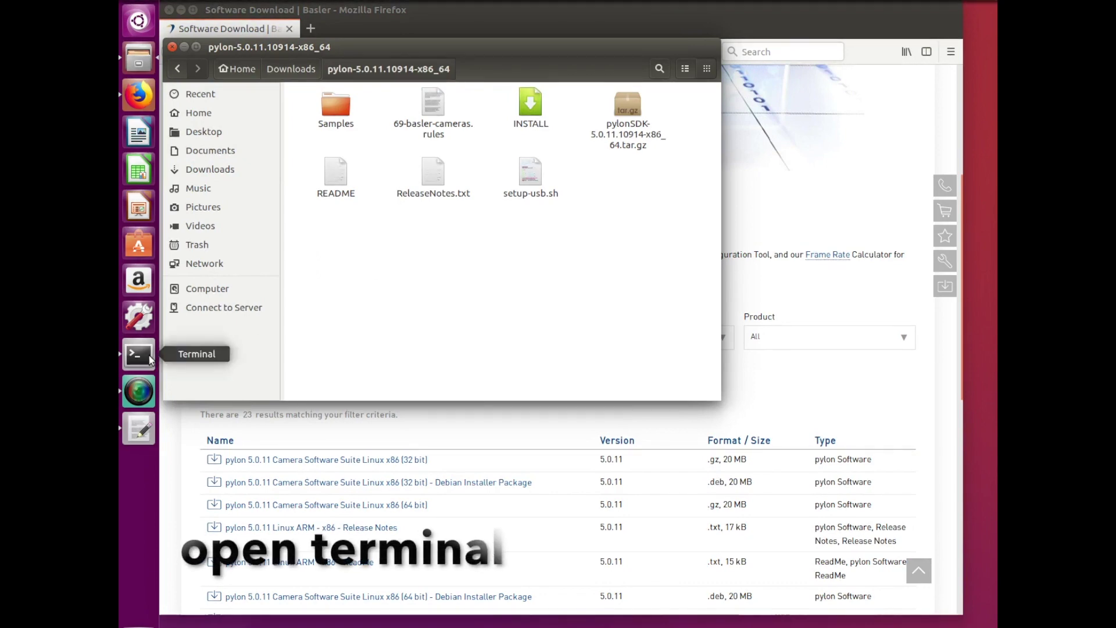
{"action": "left_click", "coordinate": [149, 359]}
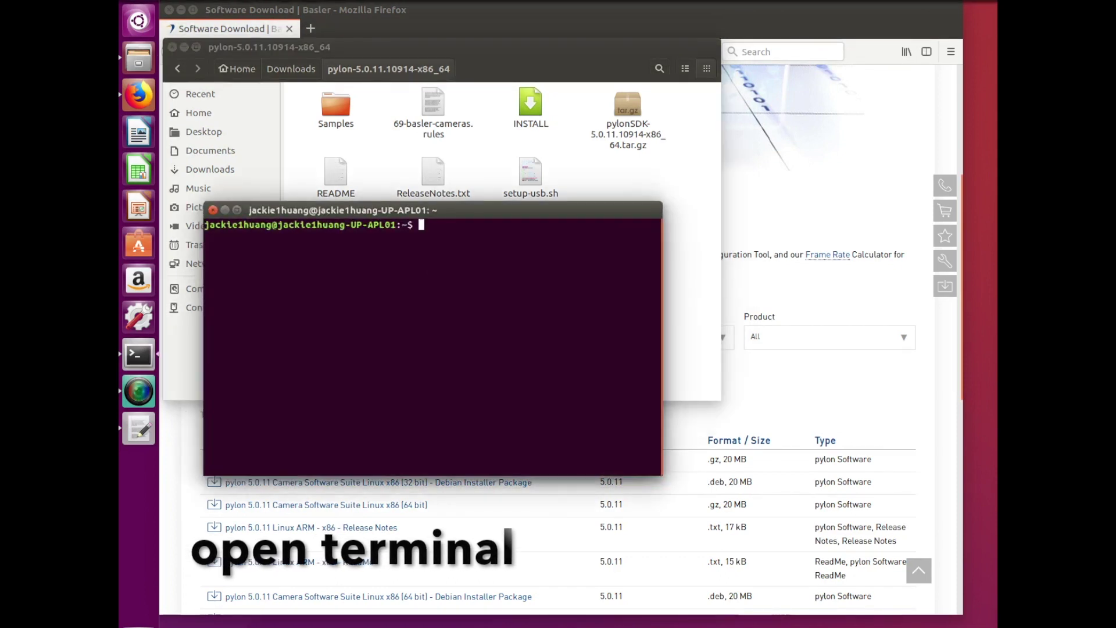
Step: Change the terminal directory to Downloads/pylon-5.0.11.10914-x86_64
{"action": "left_click", "coordinate": [411, 331]}
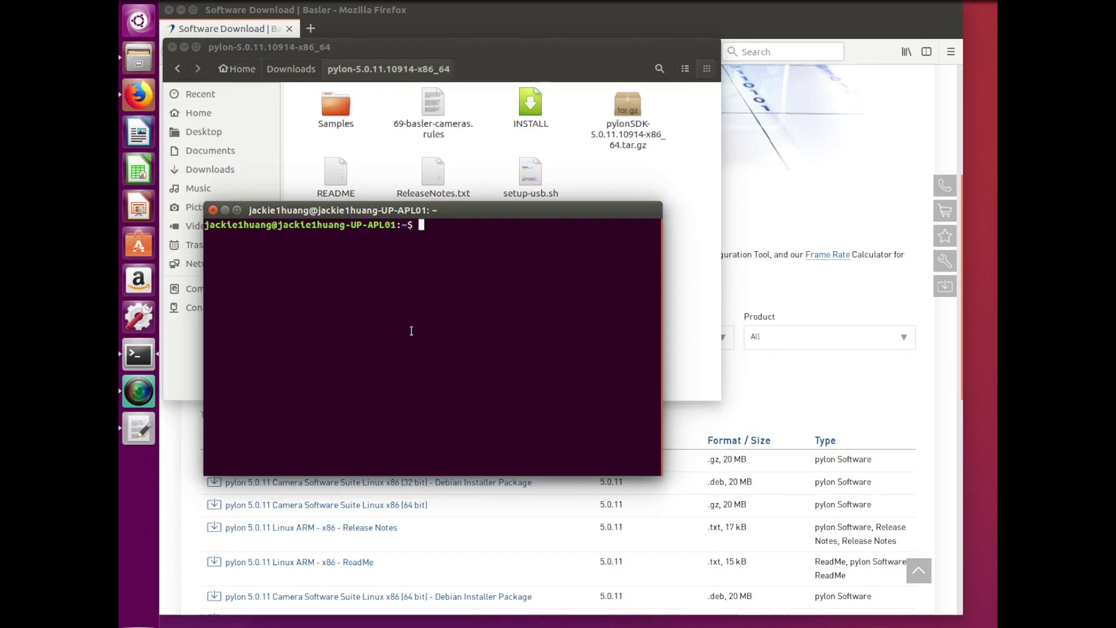
{"action": "type", "text": "cd "}
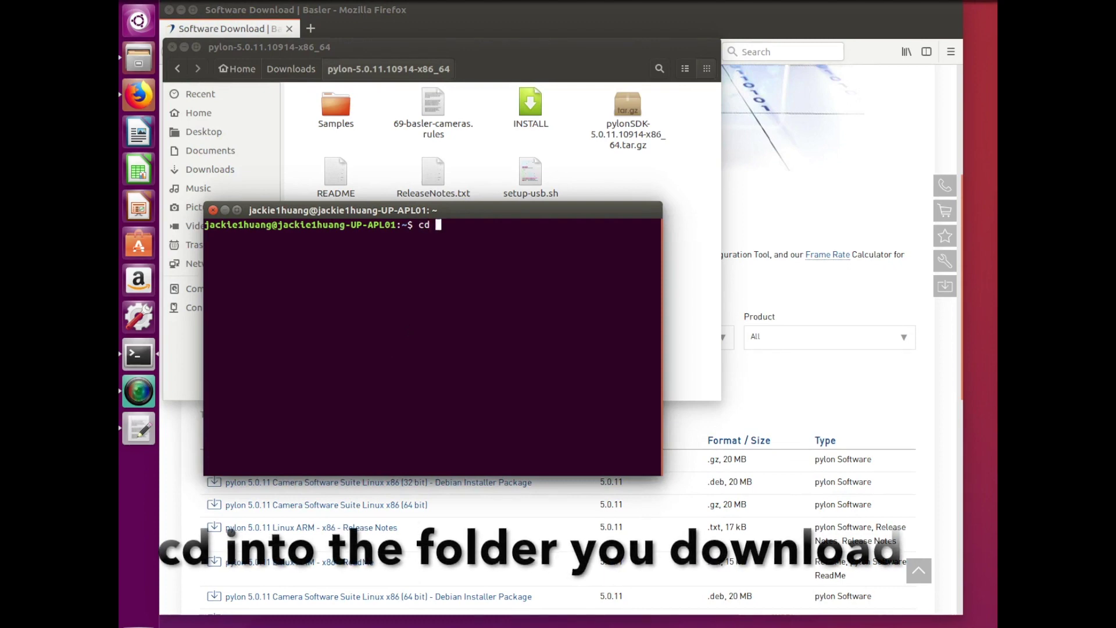
{"action": "type", "text": "Down"}
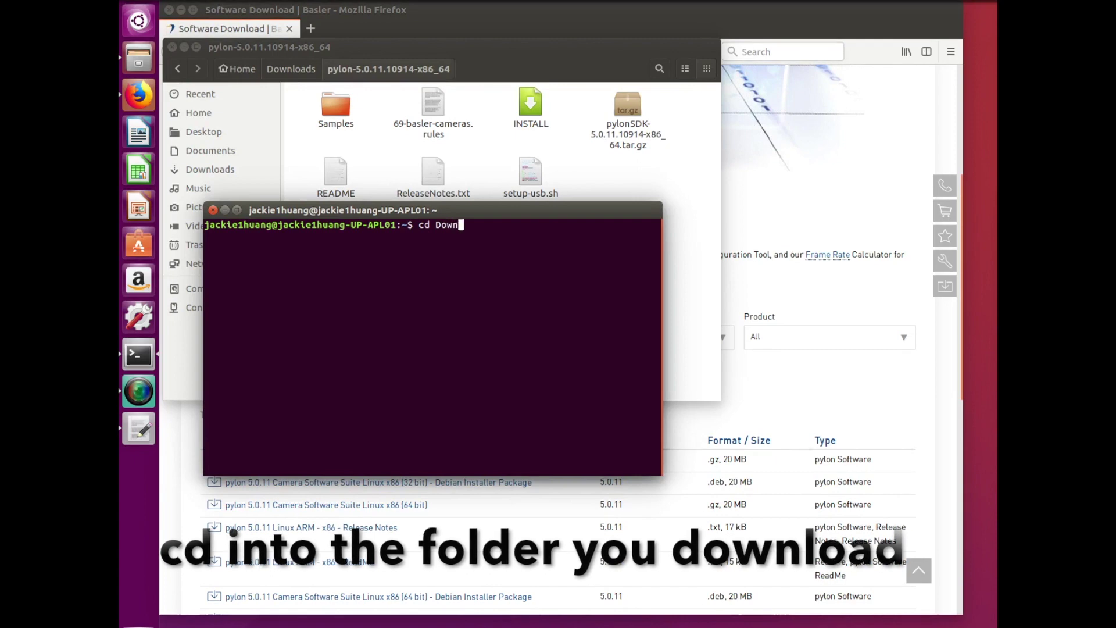
{"action": "type", "text": "loa"}
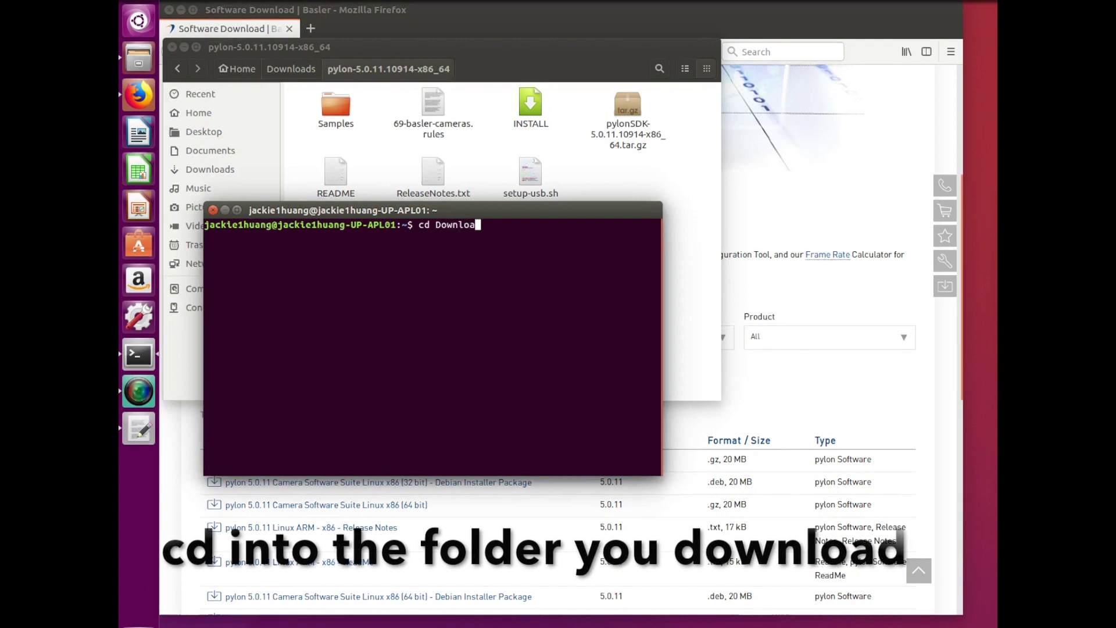
{"action": "type", "text": "ds"}
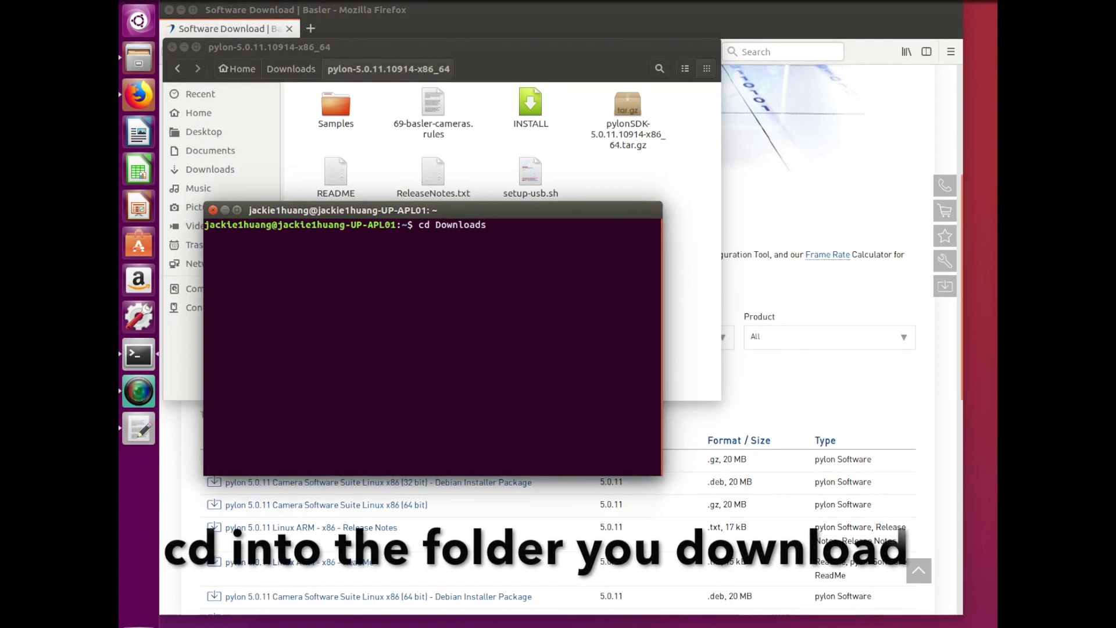
{"action": "type", "text": "/"}
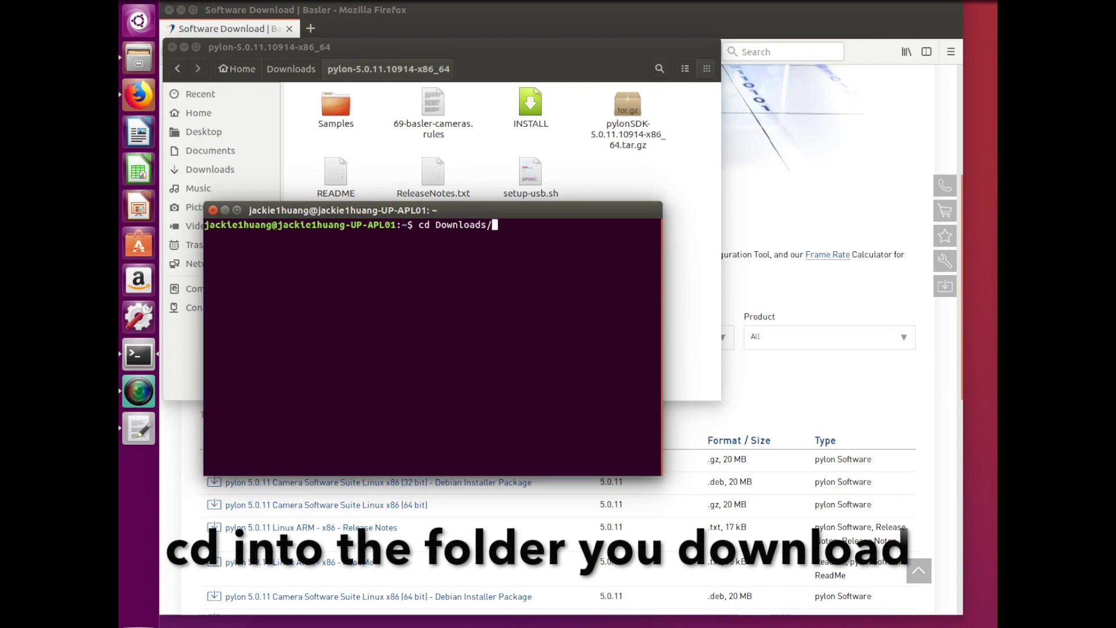
{"action": "type", "text": "p"}
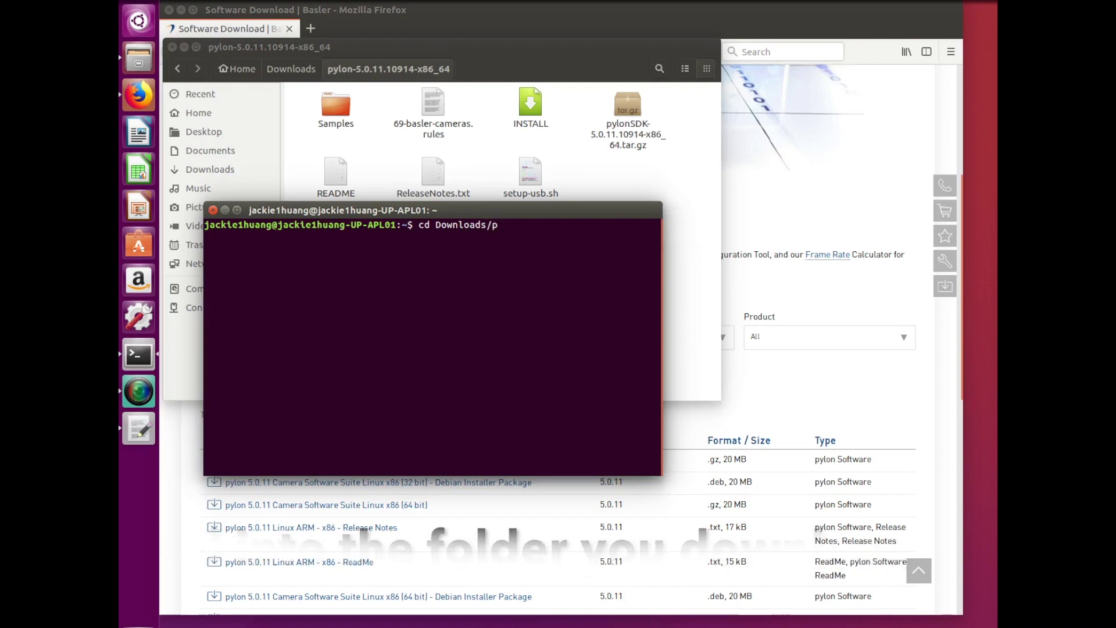
{"action": "type", "text": "ylon-5"}
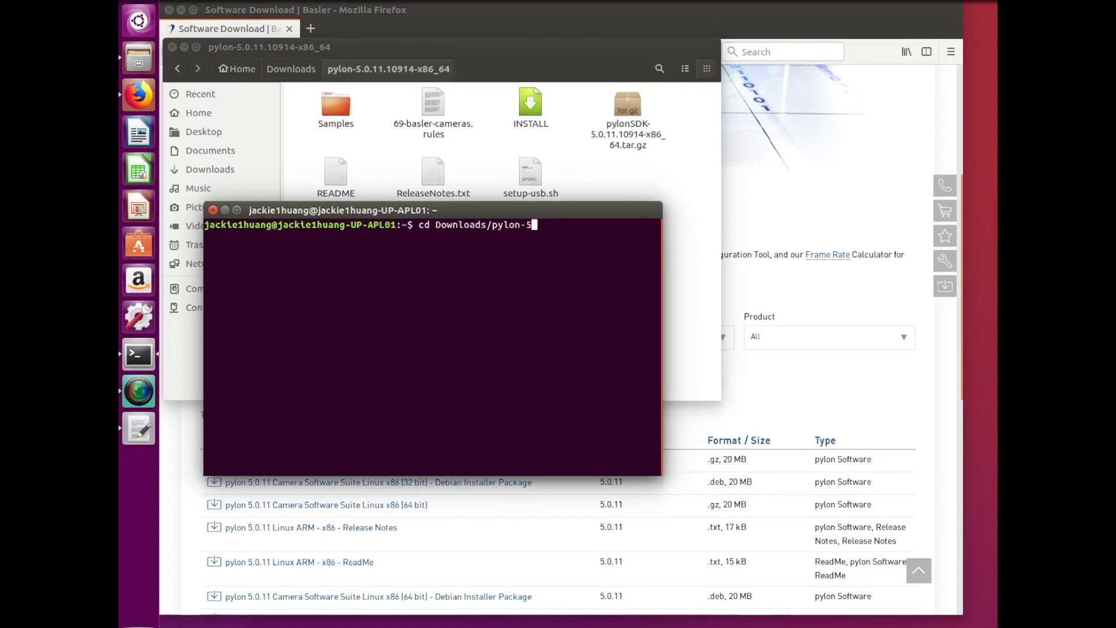
{"action": "type", "text": ".0.11"}
{"action": "type", "text": ".10914-"}
{"action": "type", "text": "x86_"}
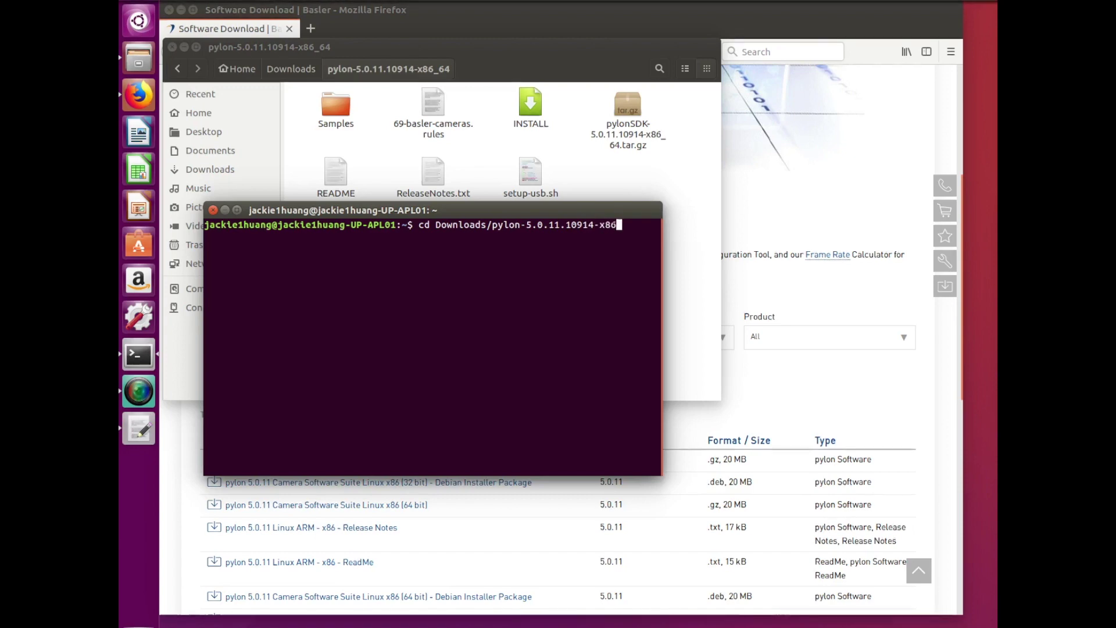
{"action": "type", "text": "64"}
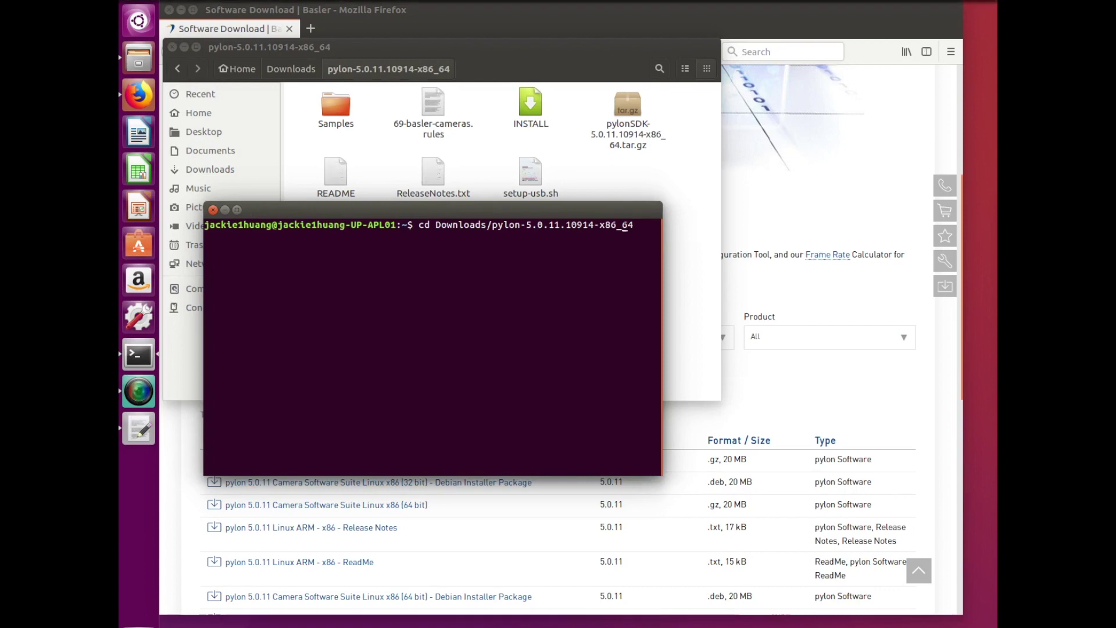
{"action": "key", "text": "Return"}
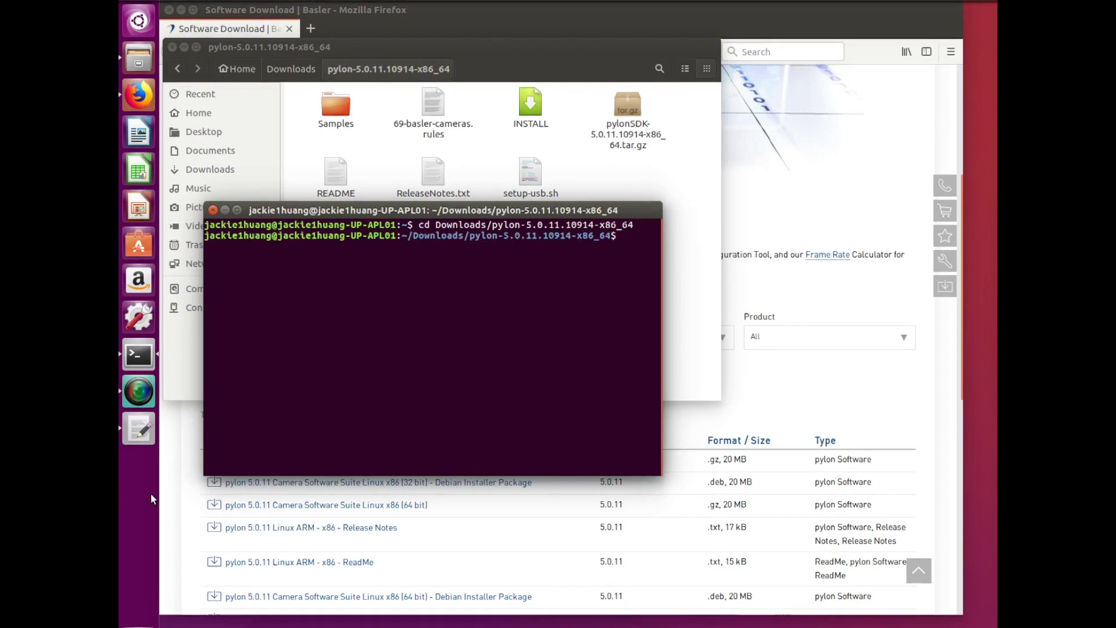
Step: Unpack pylonSDK-5.0.11.10914-x86_64.tar.gz into /opt using sudo tar and the password
{"action": "right_click", "coordinate": [625, 239]}
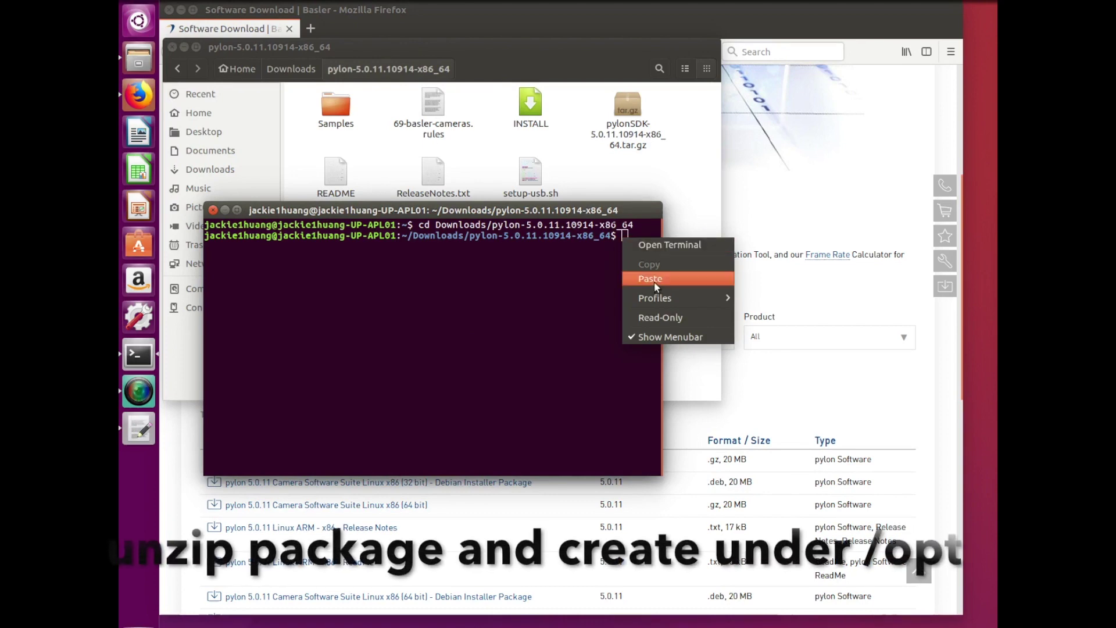
{"action": "left_click", "coordinate": [654, 280]}
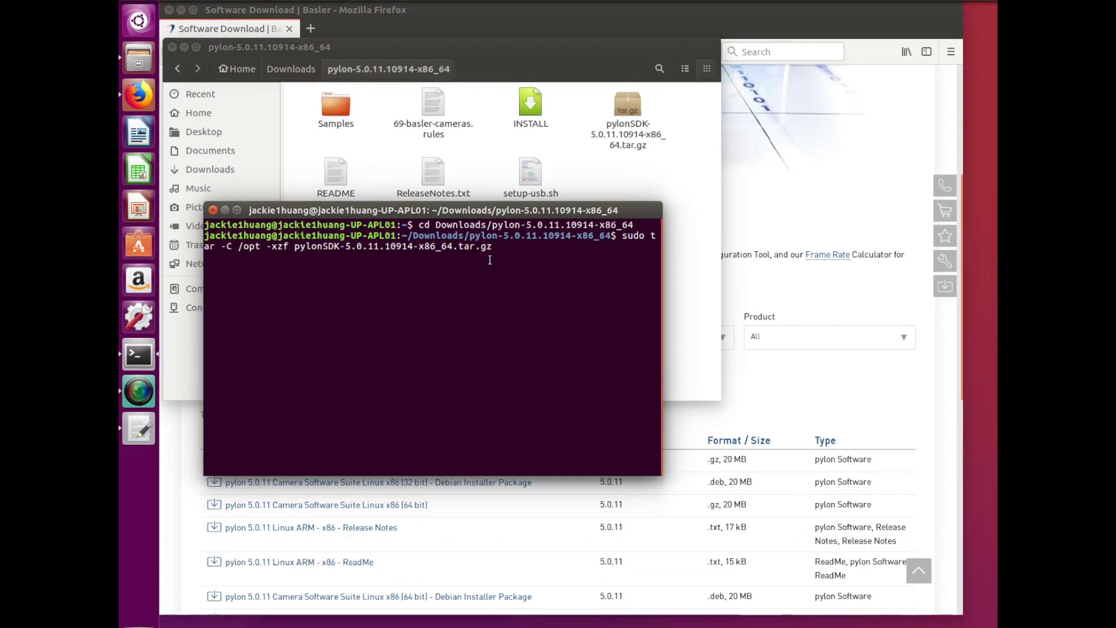
{"action": "key", "text": "Return"}
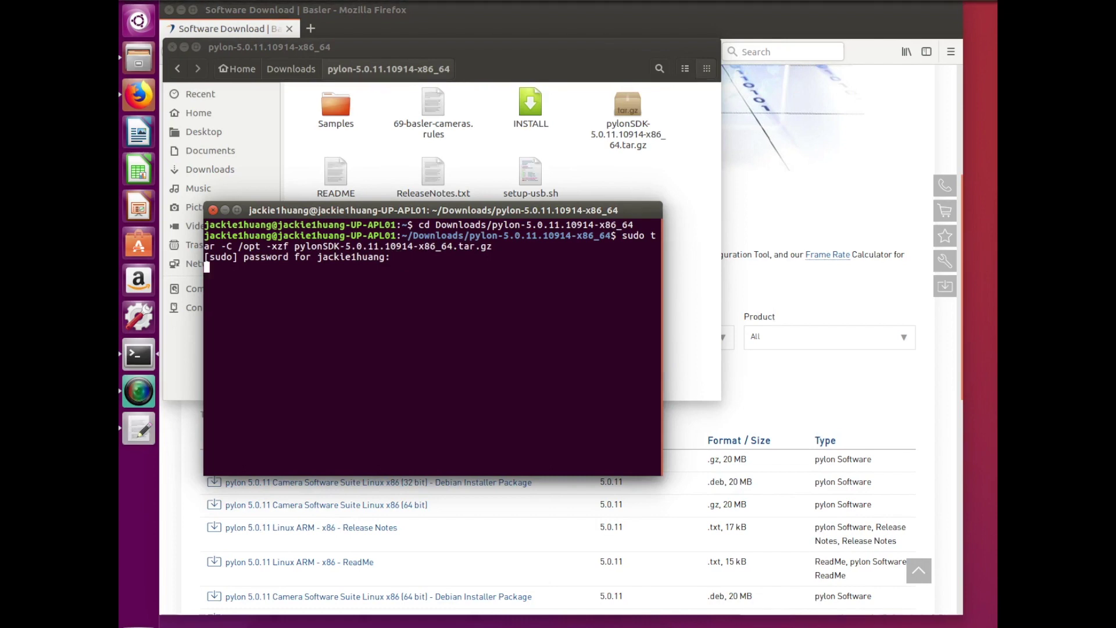
{"action": "key", "text": "Return"}
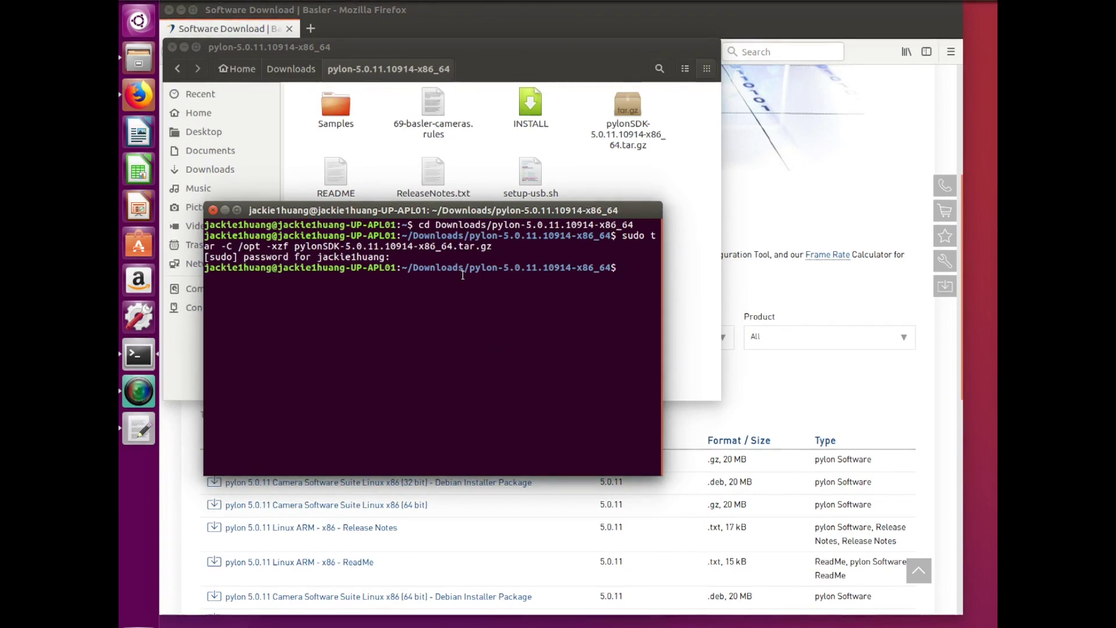
{"action": "type", "text": "./se"}
{"action": "type", "text": "tup"}
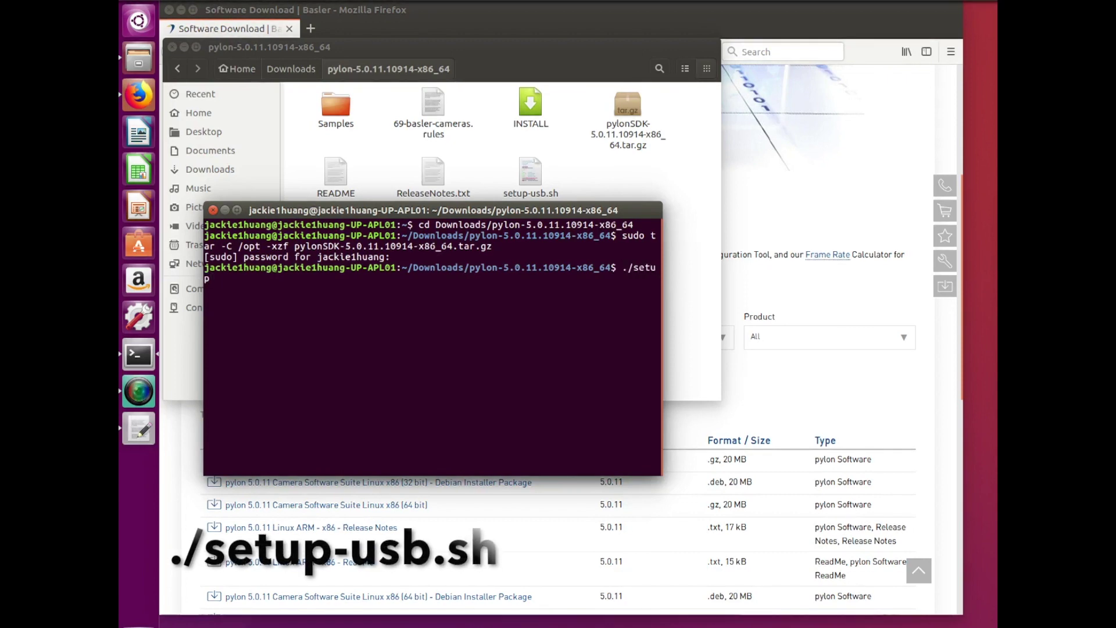
{"action": "type", "text": "-usb.sh"}
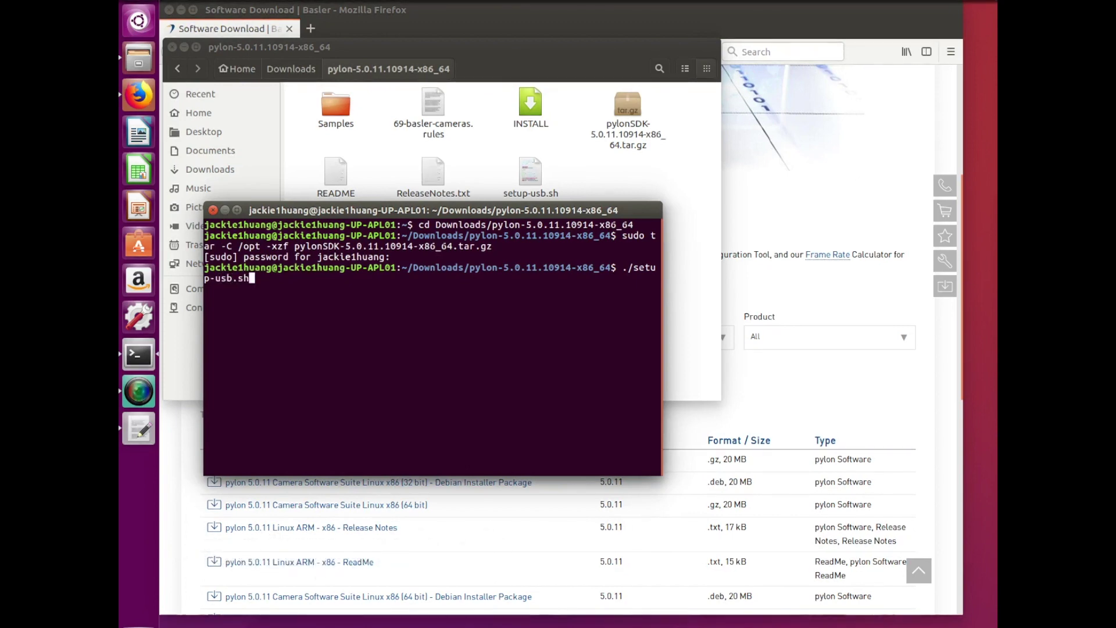
Step: Run ./setup-usb.sh, answering y to both Continue prompts to install the udev rules
{"action": "key", "text": "Return"}
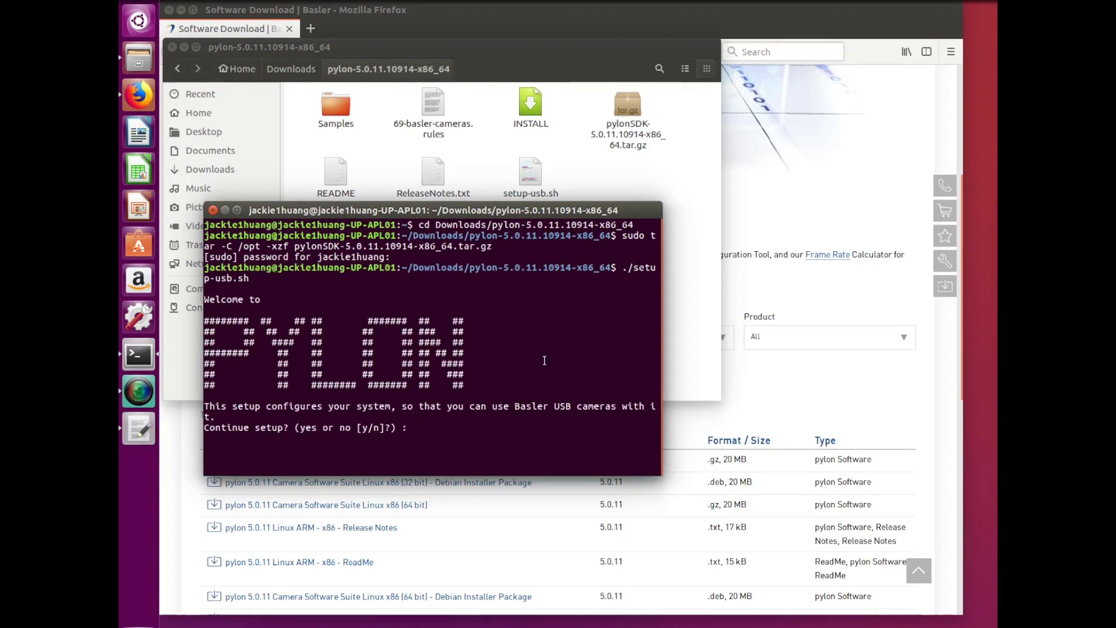
{"action": "type", "text": "y"}
{"action": "key", "text": "Return"}
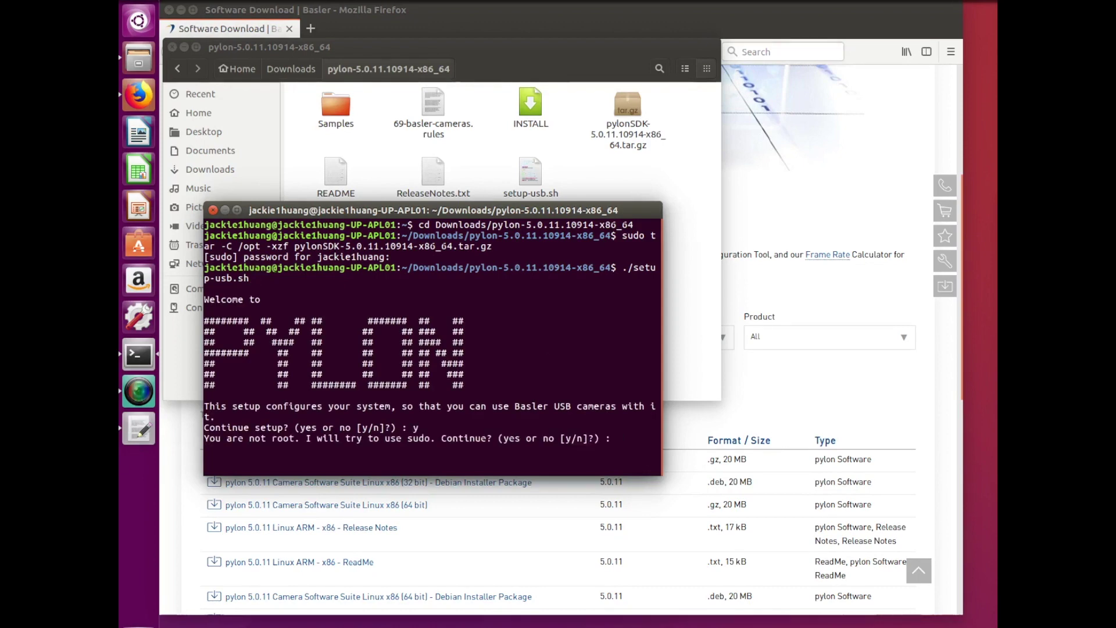
{"action": "type", "text": "y"}
{"action": "key", "text": "Return"}
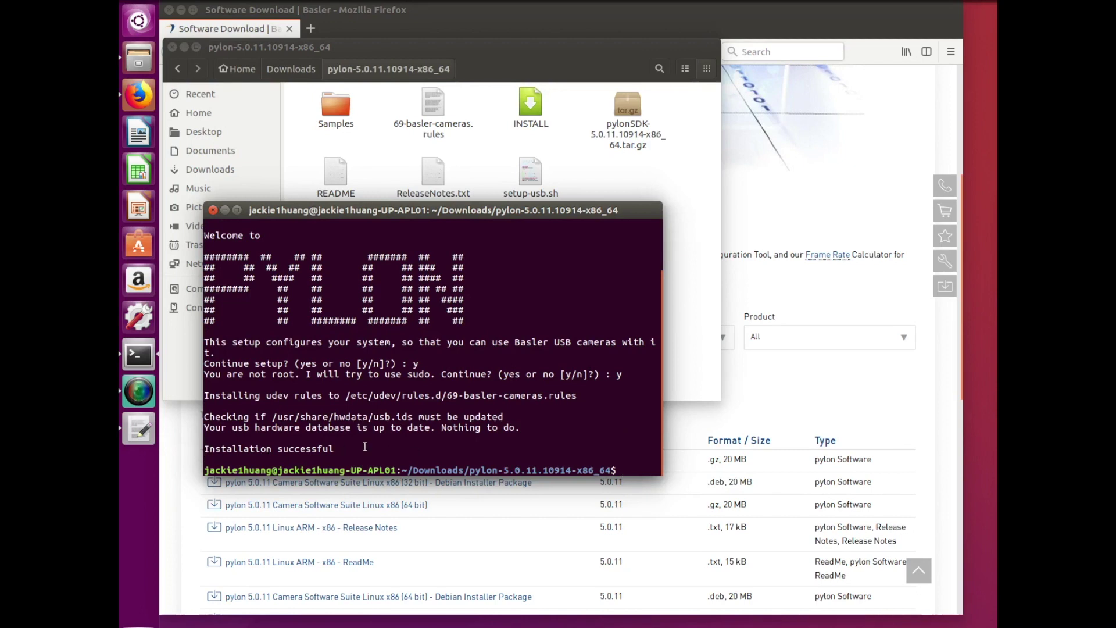
{"action": "type", "text": "cd ~"}
Step: Go home with cd ~, up twice to root, then into opt/pylon5/bin
{"action": "key", "text": "Return"}
{"action": "type", "text": "cd .."}
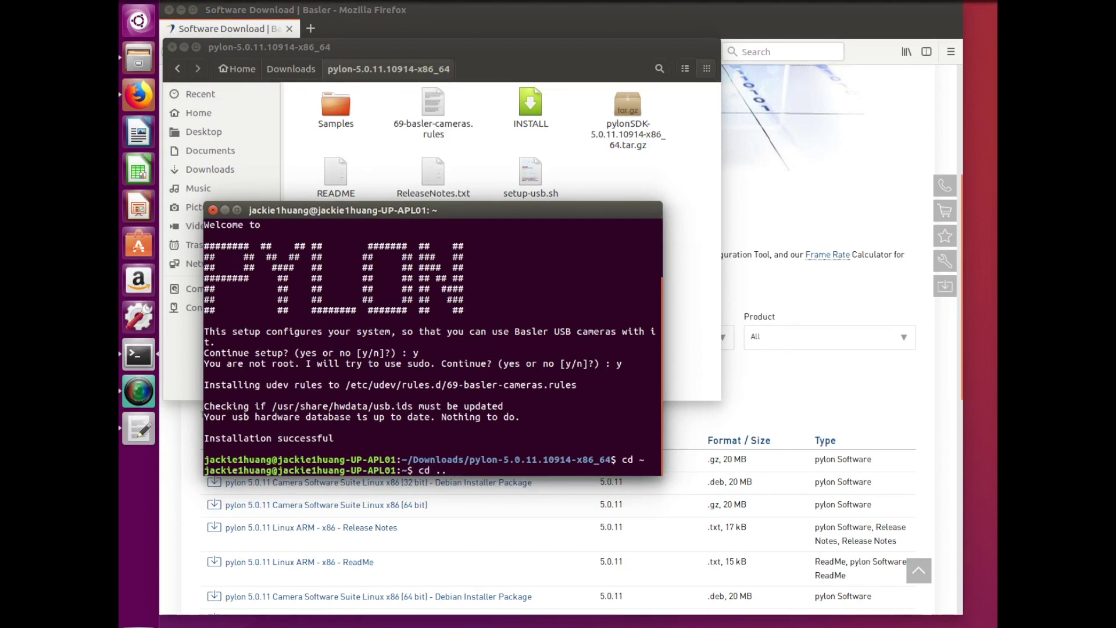
{"action": "key", "text": "Return"}
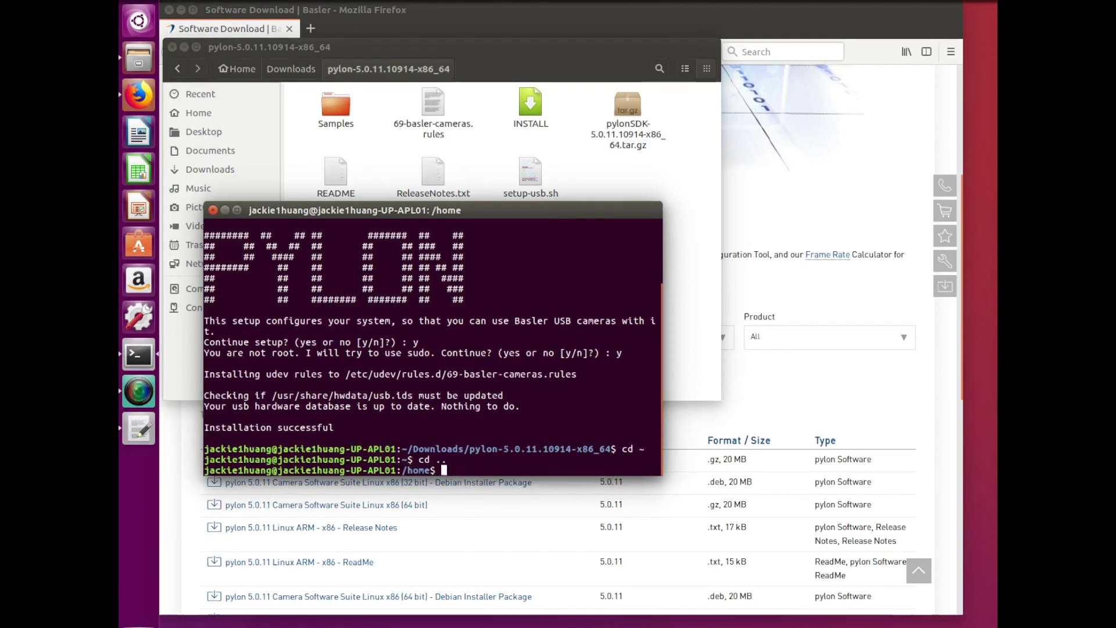
{"action": "key", "text": "Return"}
{"action": "type", "text": "cd o"}
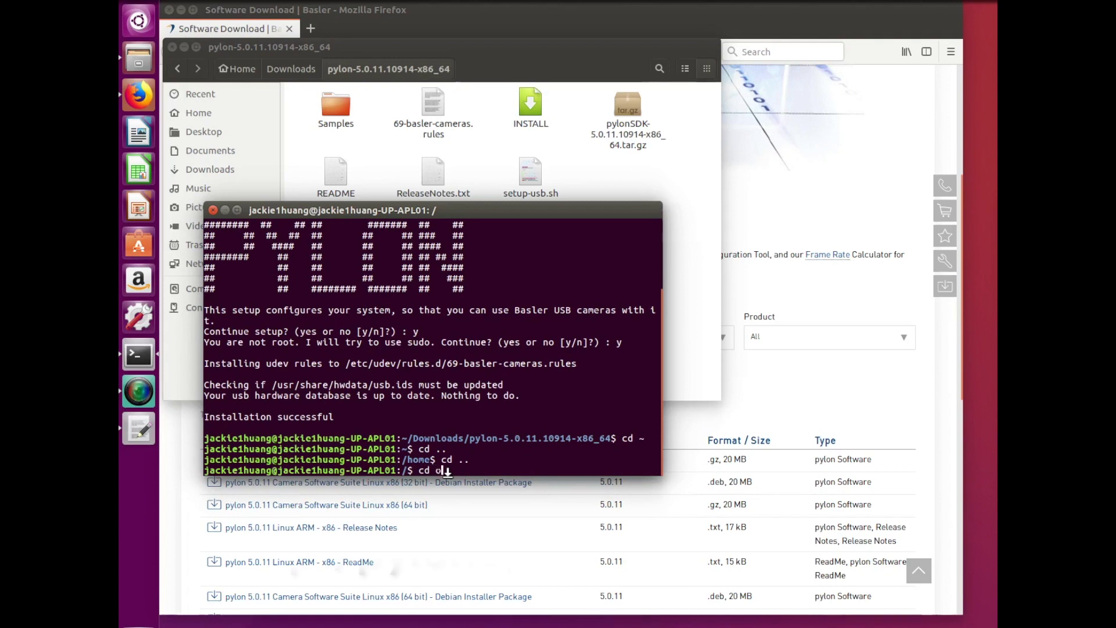
{"action": "type", "text": "pt"}
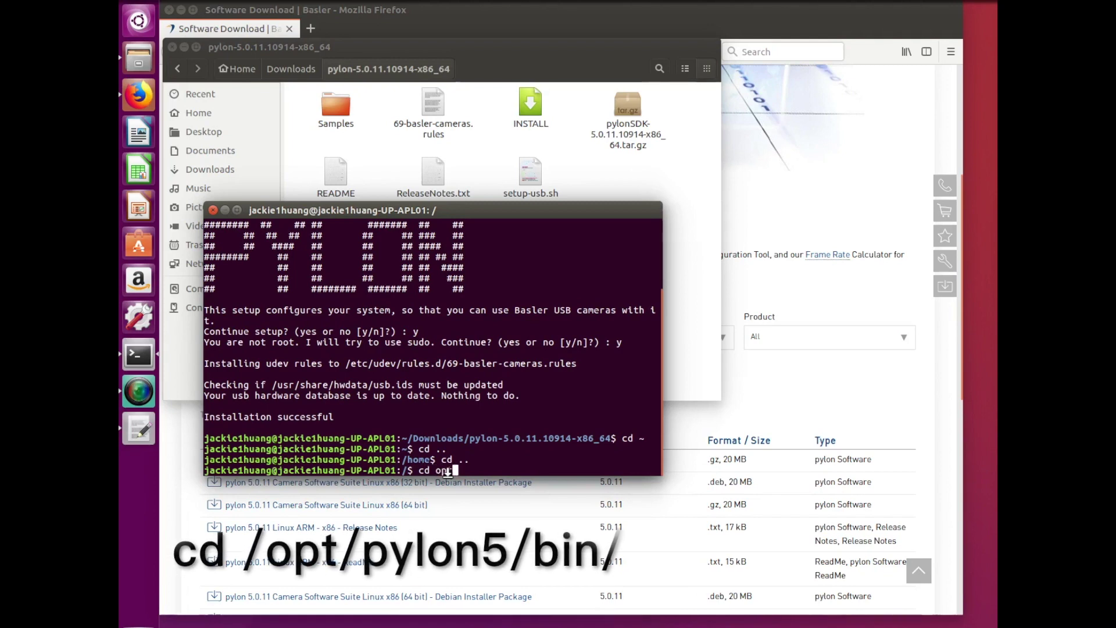
{"action": "type", "text": "/pylo"}
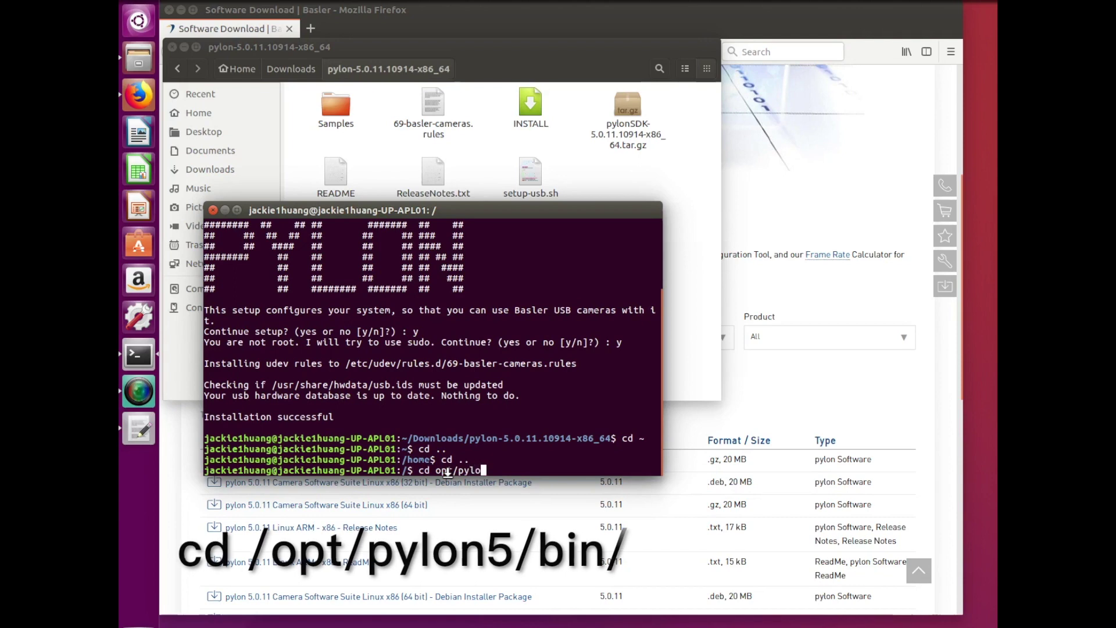
{"action": "type", "text": "n5/bin"}
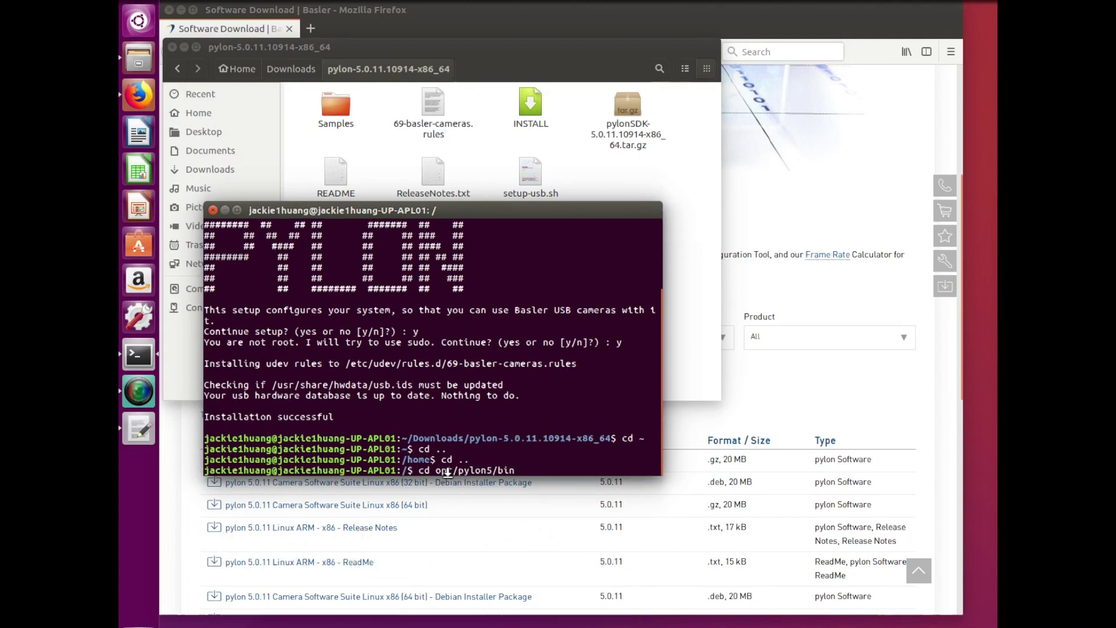
{"action": "key", "text": "Return"}
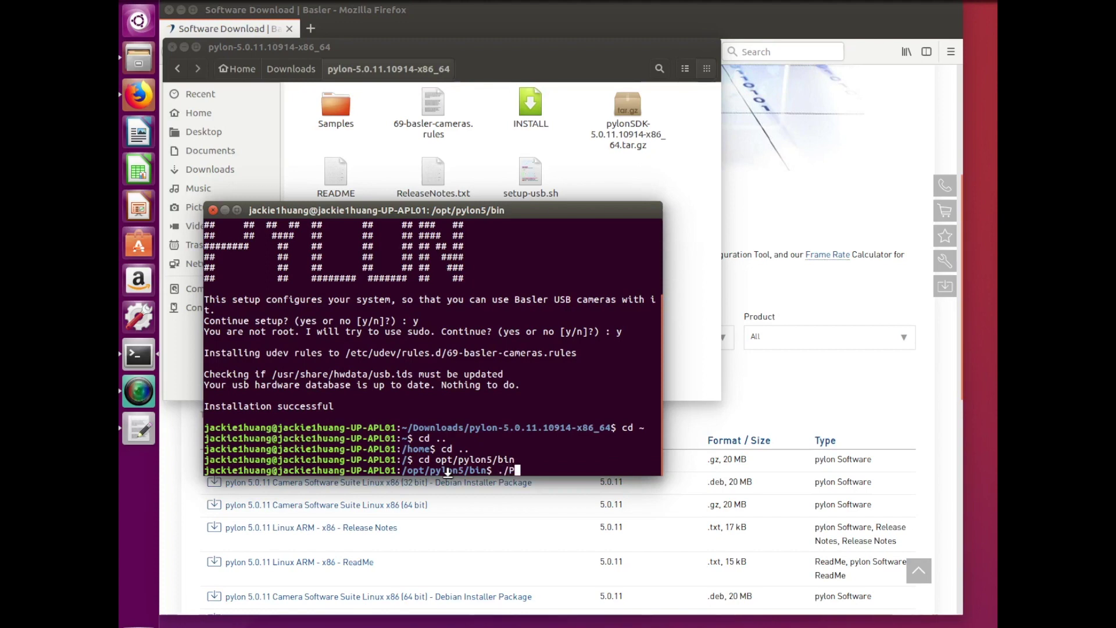
{"action": "type", "text": "yl"}
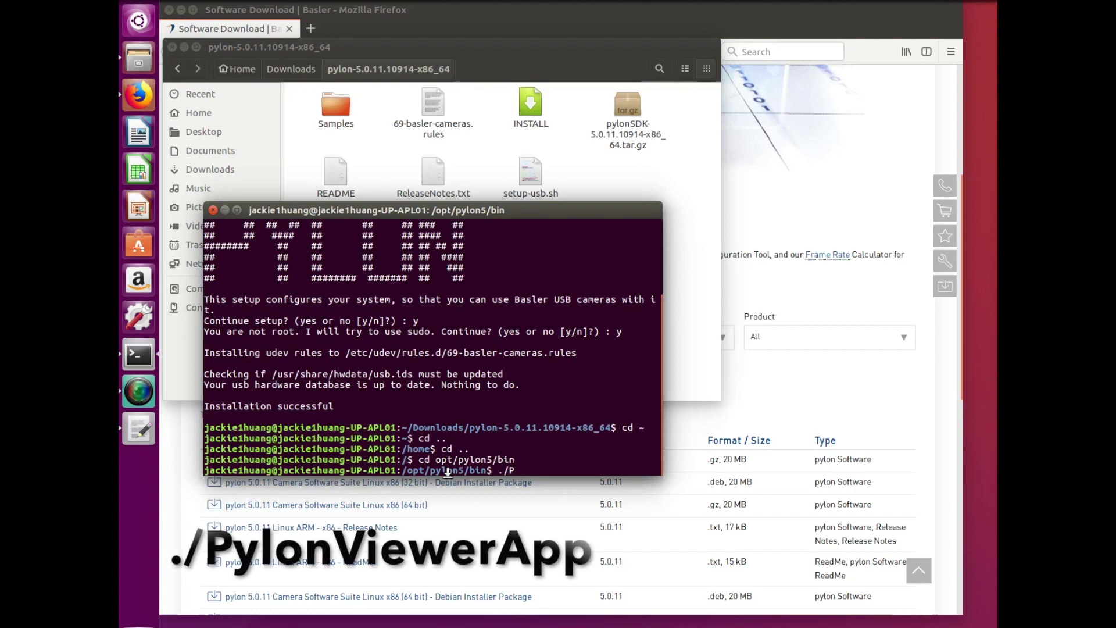
{"action": "type", "text": "on"}
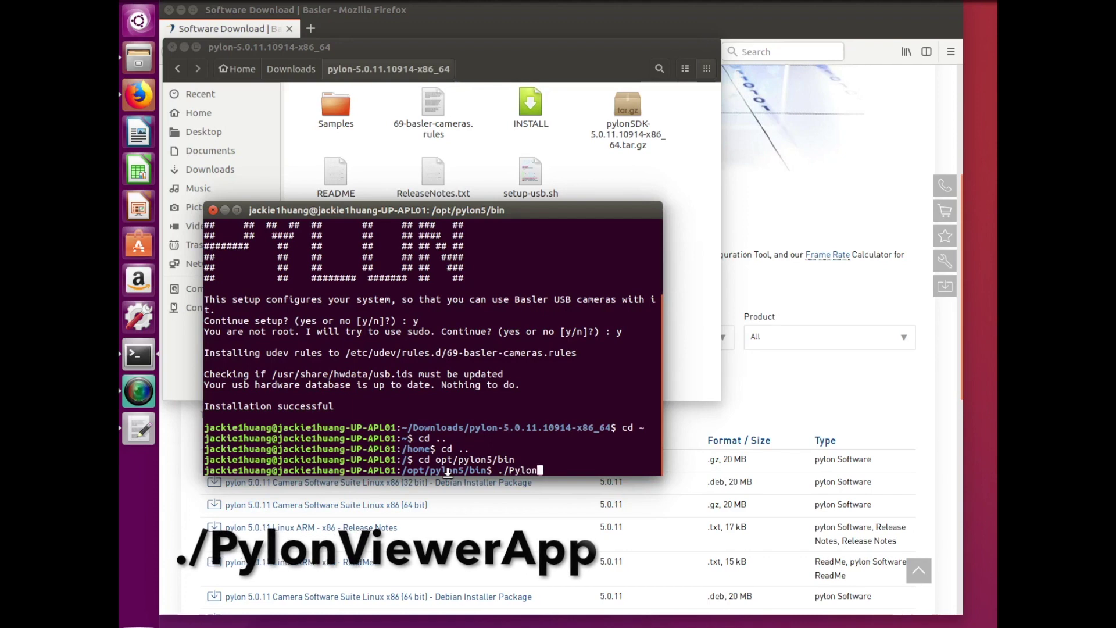
{"action": "type", "text": "ViewerApp"}
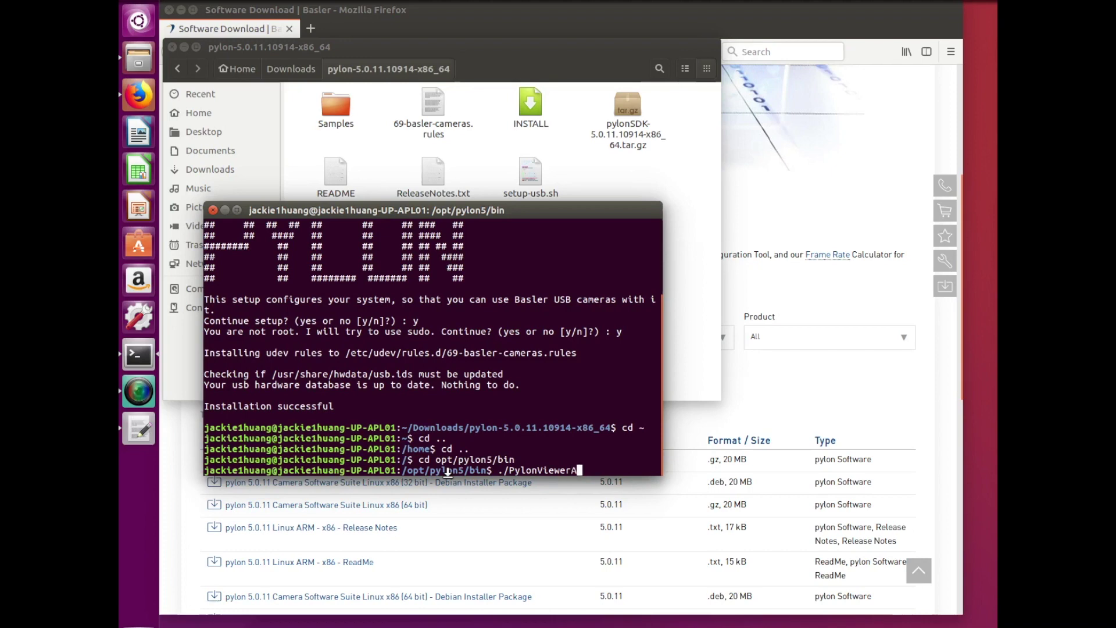
Step: Start ./PylonViewerApp, which lists the USB Basler daA2500-14uc (22176730) camera
{"action": "key", "text": "Return"}
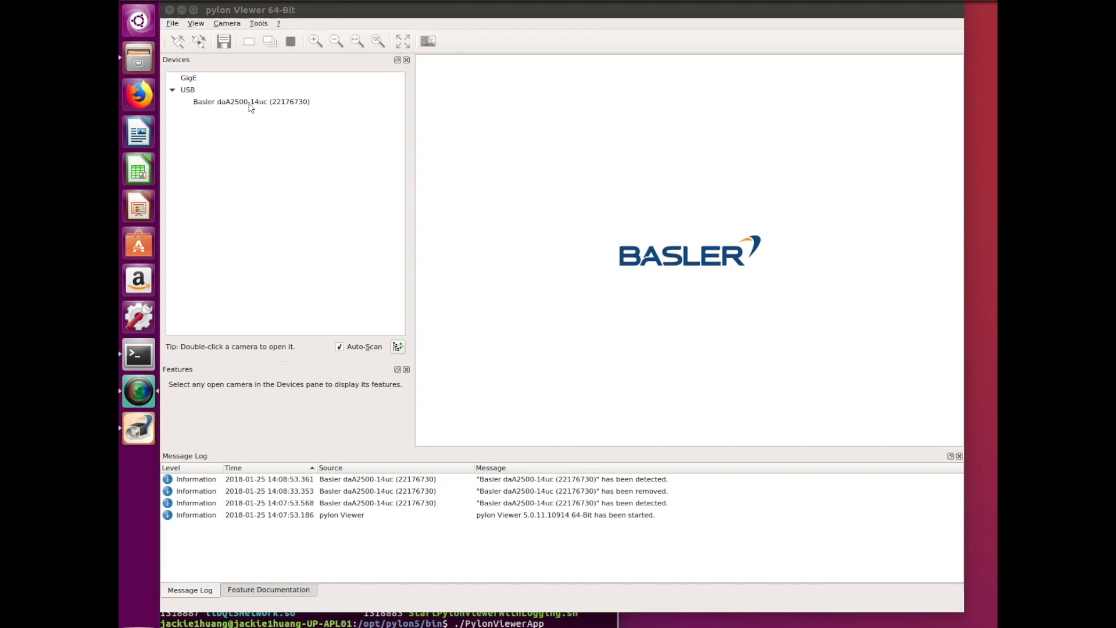
Step: Open the Basler daA2500-14uc camera and grab a single 2592 x 1944 image
{"action": "double_click", "coordinate": [250, 103]}
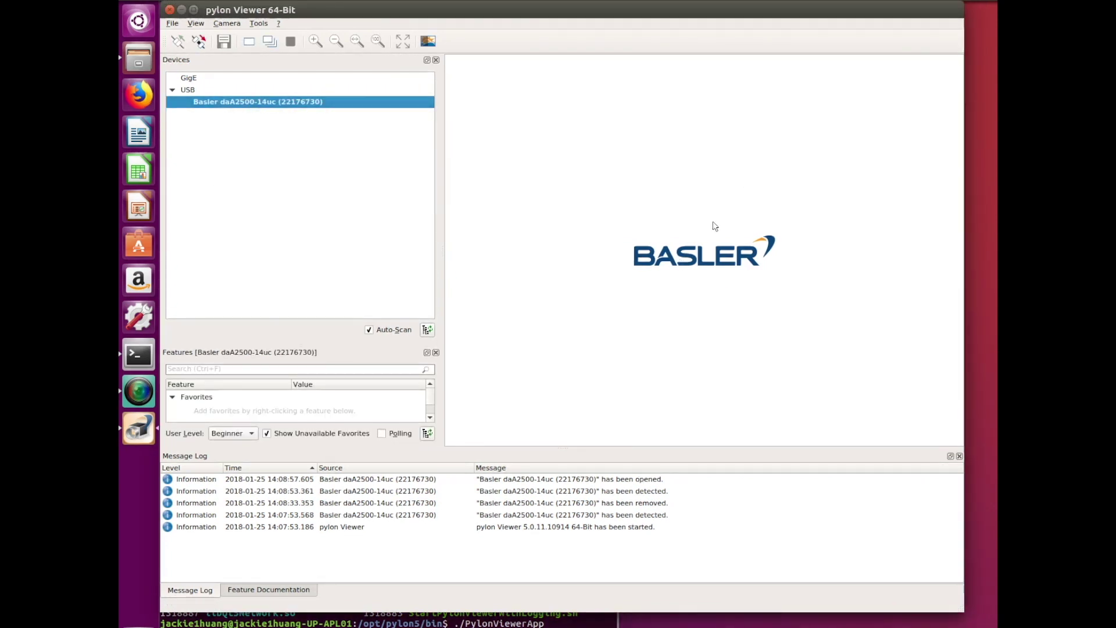
{"action": "left_click", "coordinate": [246, 42]}
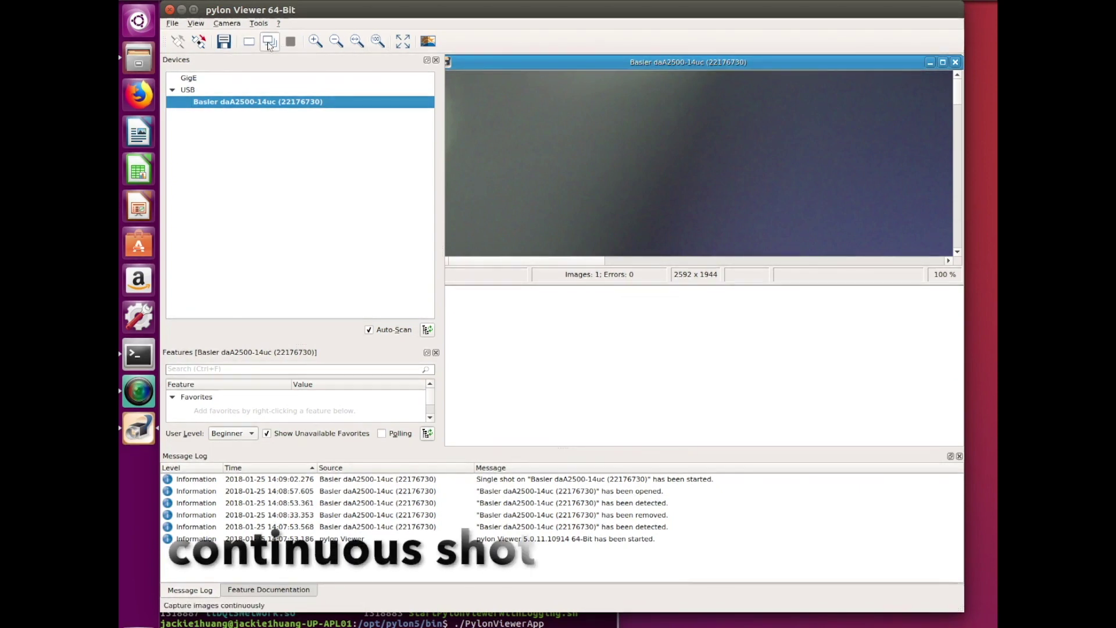
Step: Run a continuous capture from the Basler camera, which stopped after 182 images
{"action": "left_click", "coordinate": [269, 44]}
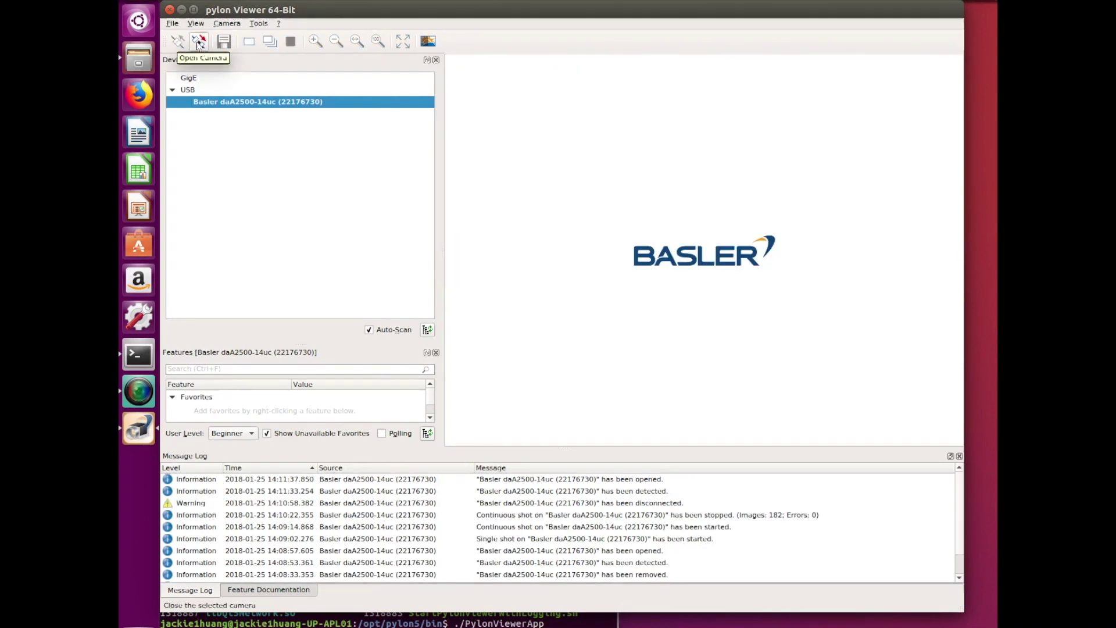
Step: Grab a single shot, maximize the image window, then stream and stop after 40 images
{"action": "left_click", "coordinate": [257, 45]}
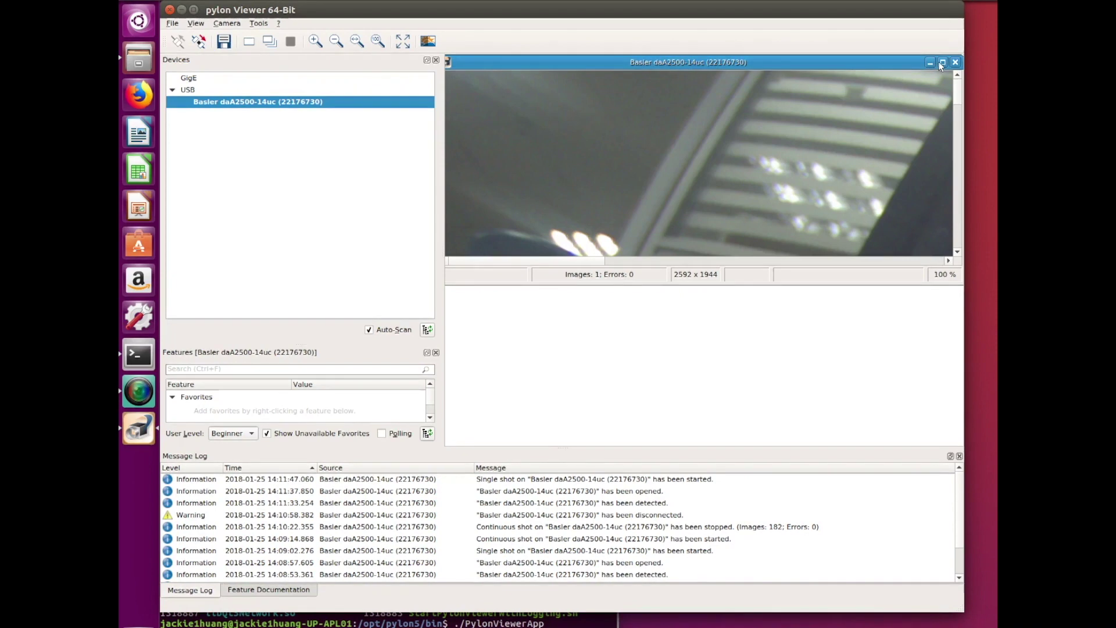
{"action": "left_click", "coordinate": [943, 63]}
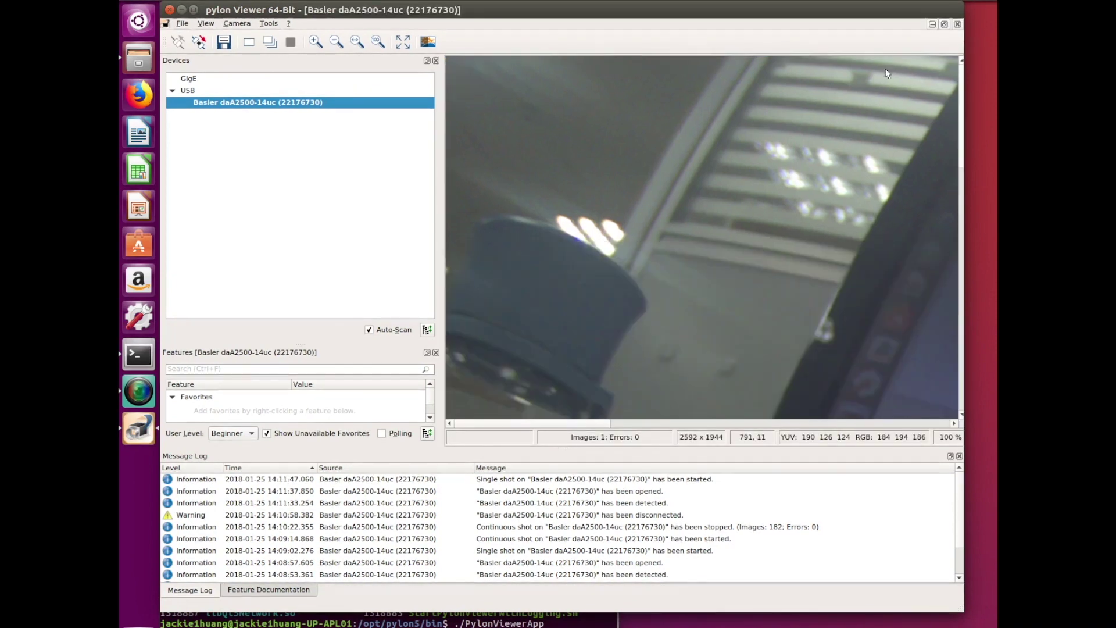
{"action": "left_click", "coordinate": [270, 44]}
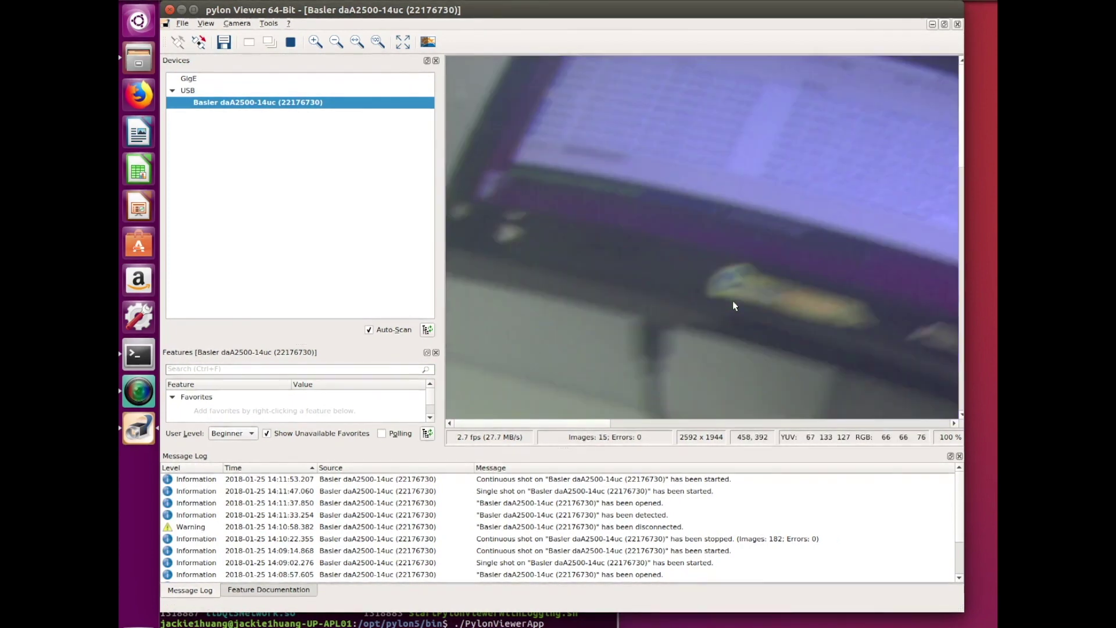
{"action": "left_click", "coordinate": [290, 42]}
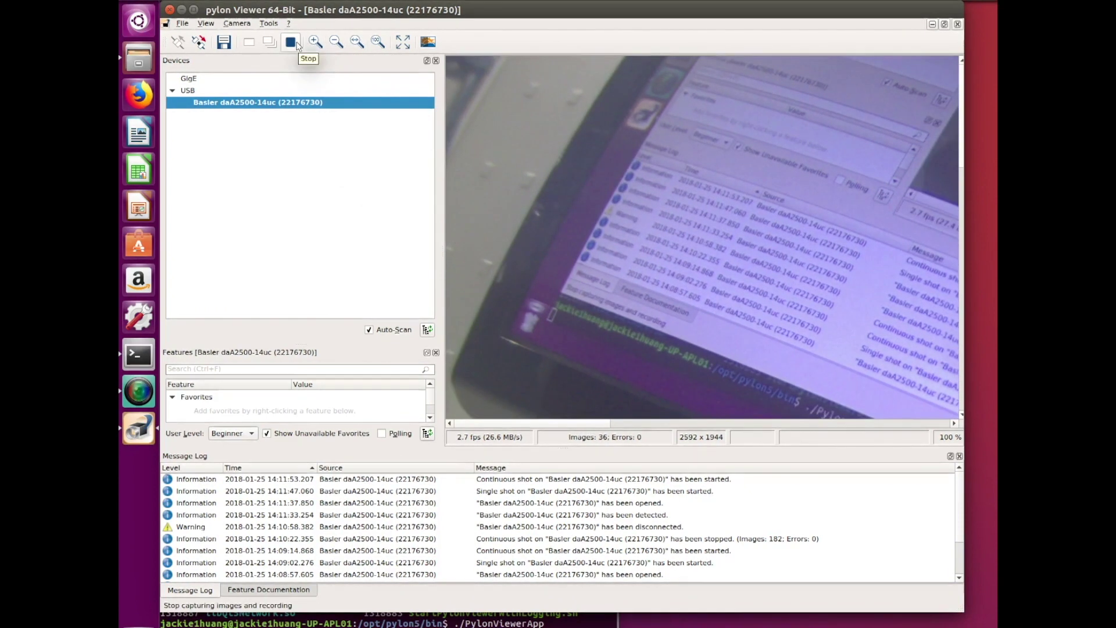
{"action": "left_click", "coordinate": [297, 45]}
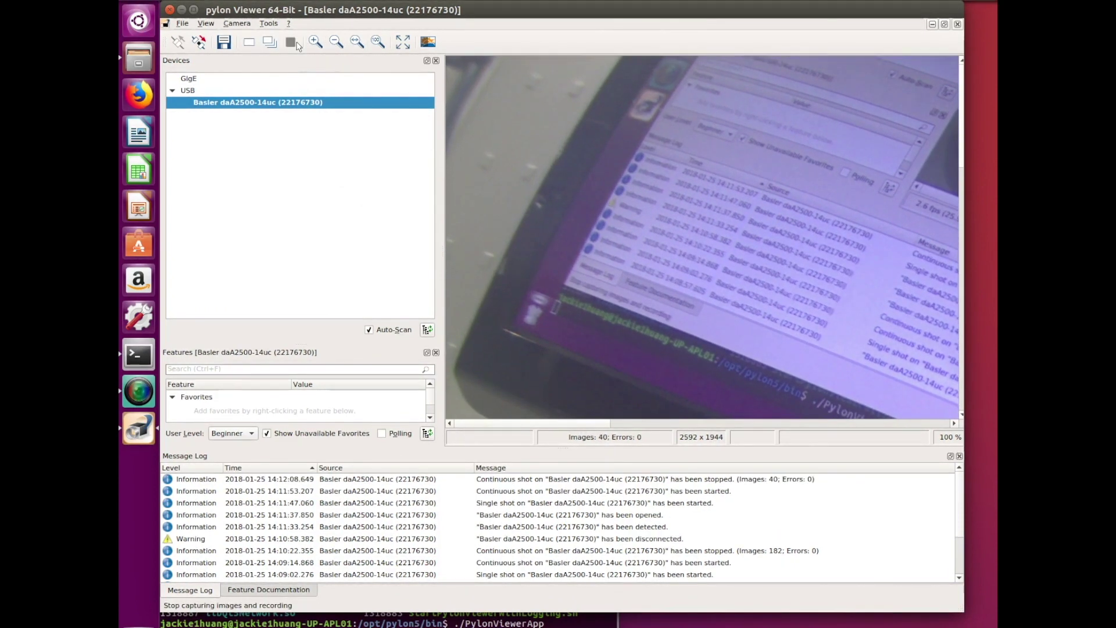